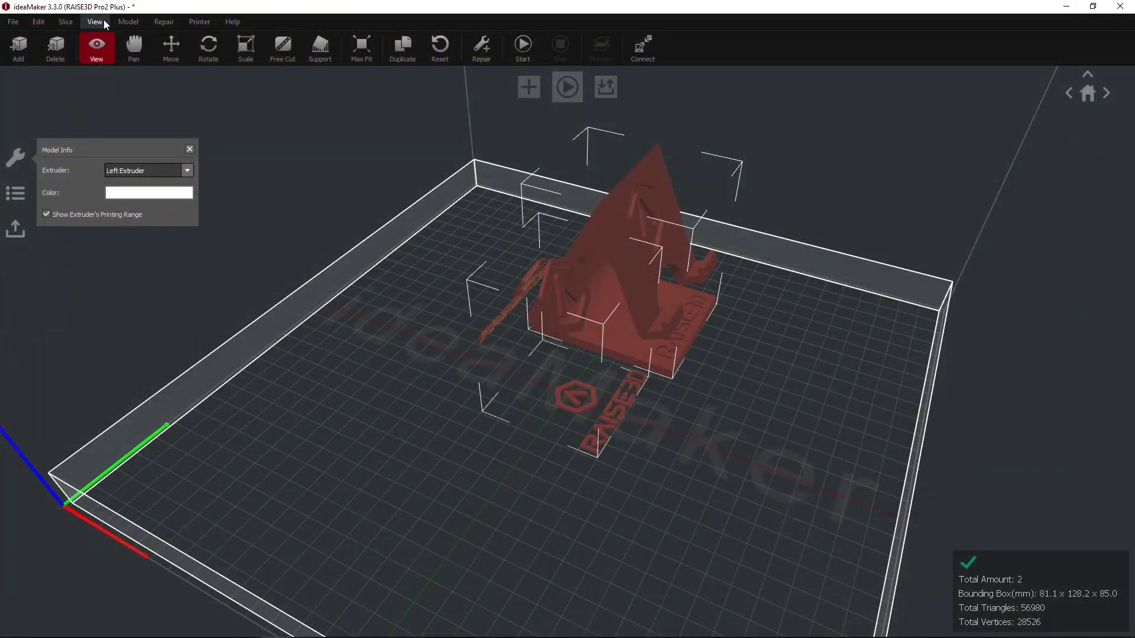
- Auto-arrange the two loaded models on the build plate with the Model menu's layout command
{"action": "left_click", "coordinate": [128, 22]}
{"action": "left_click", "coordinate": [179, 296]}
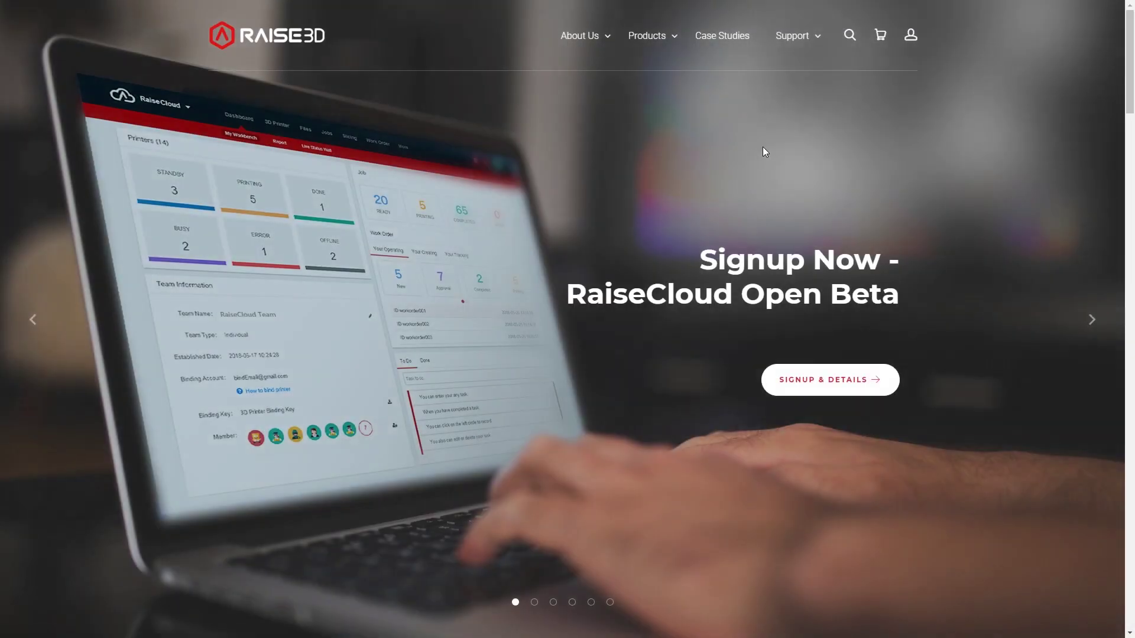
- Get the ideaMaker 3.3.0 Windows installer from the Download Center and run it in English
{"action": "mouse_move", "coordinate": [814, 38]}
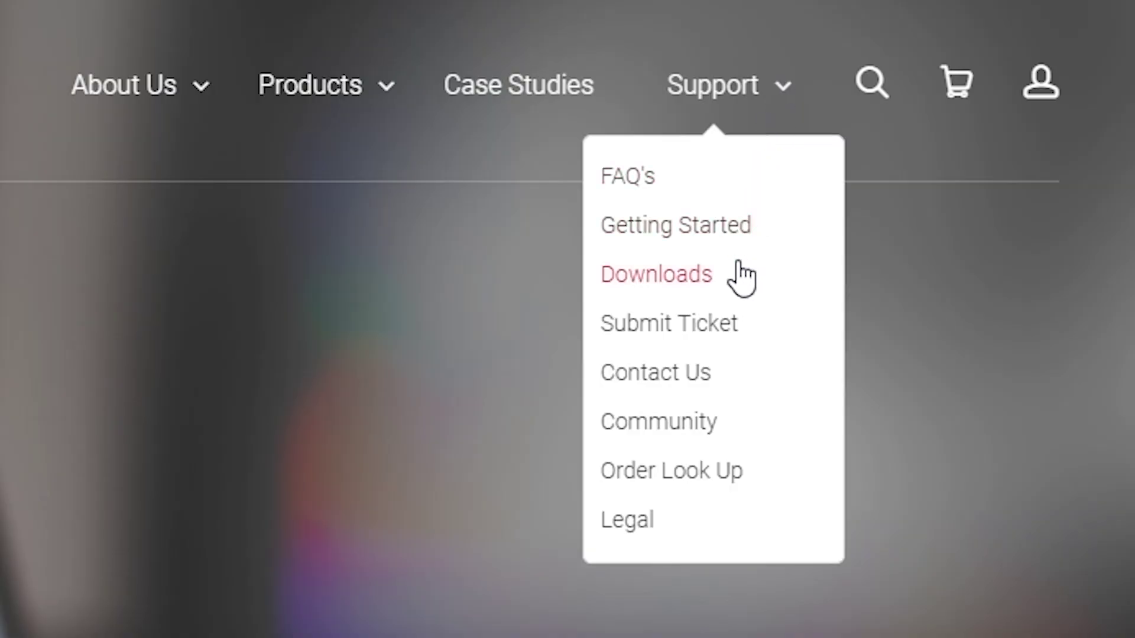
{"action": "left_click", "coordinate": [738, 264]}
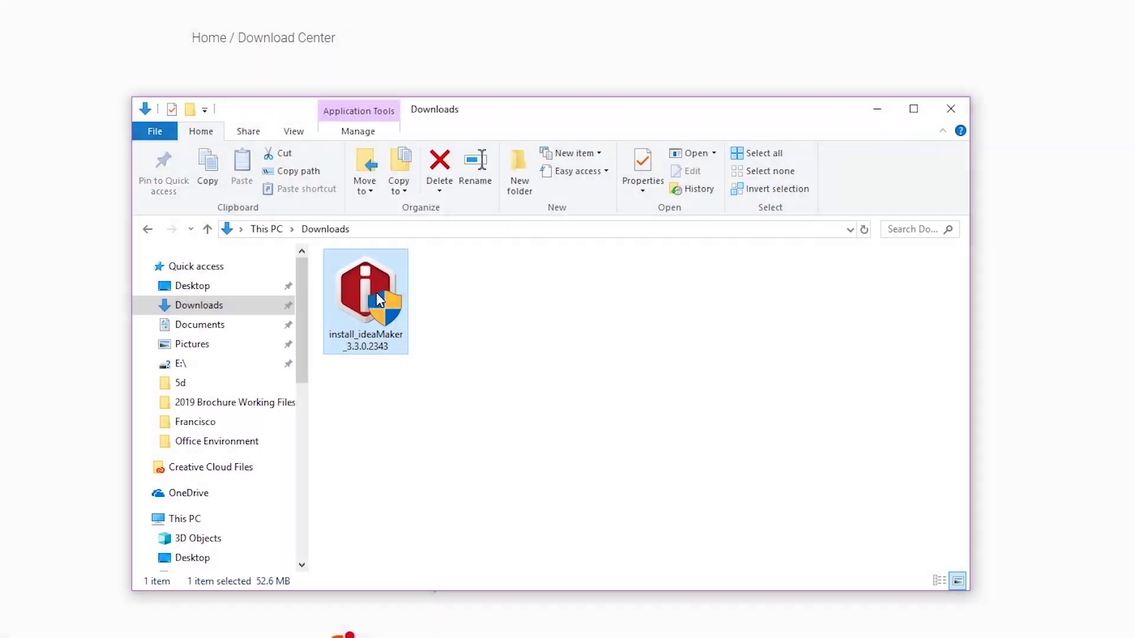
{"action": "double_click", "coordinate": [380, 301]}
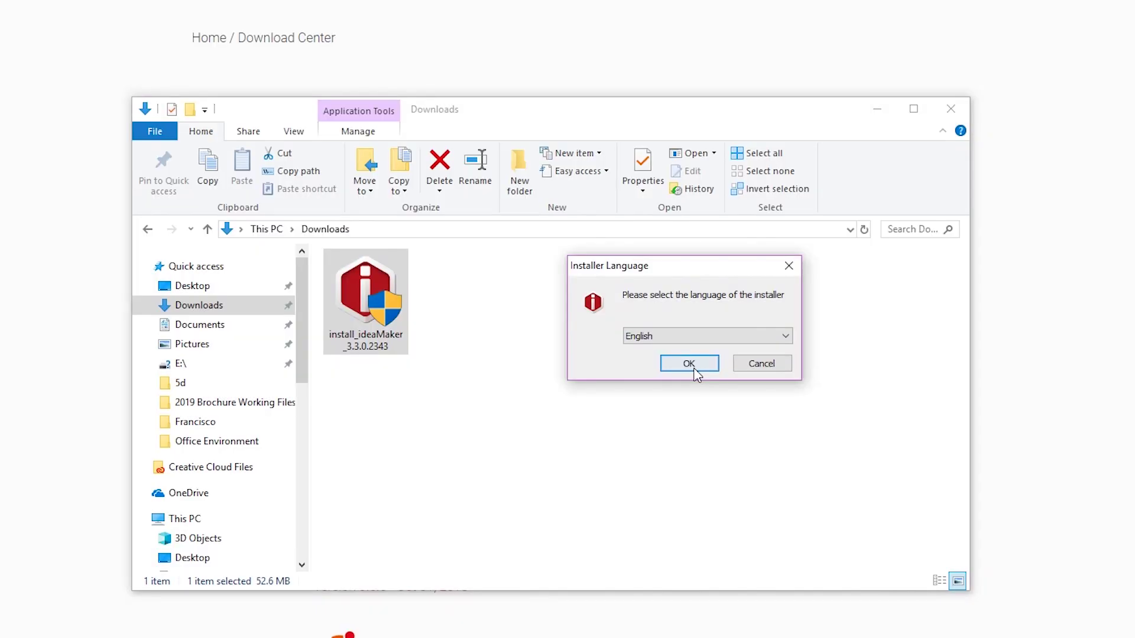
{"action": "left_click", "coordinate": [689, 364]}
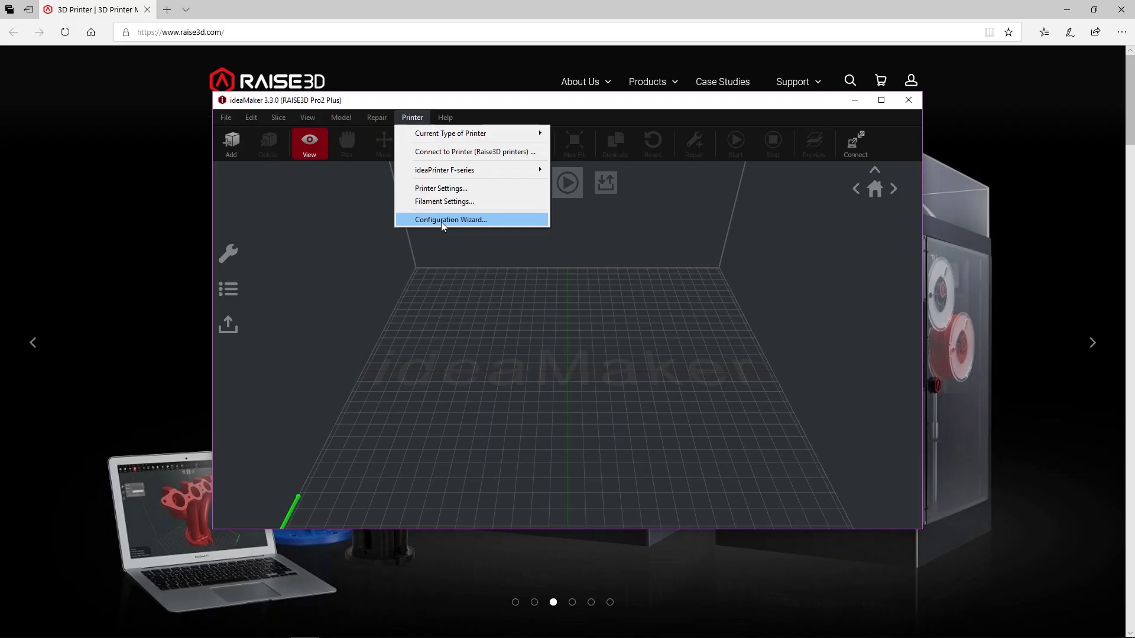
- Choose RAISE3D Pro2 Plus in the Configuration Wizard and confirm it as the current printer type
{"action": "left_click", "coordinate": [473, 218]}
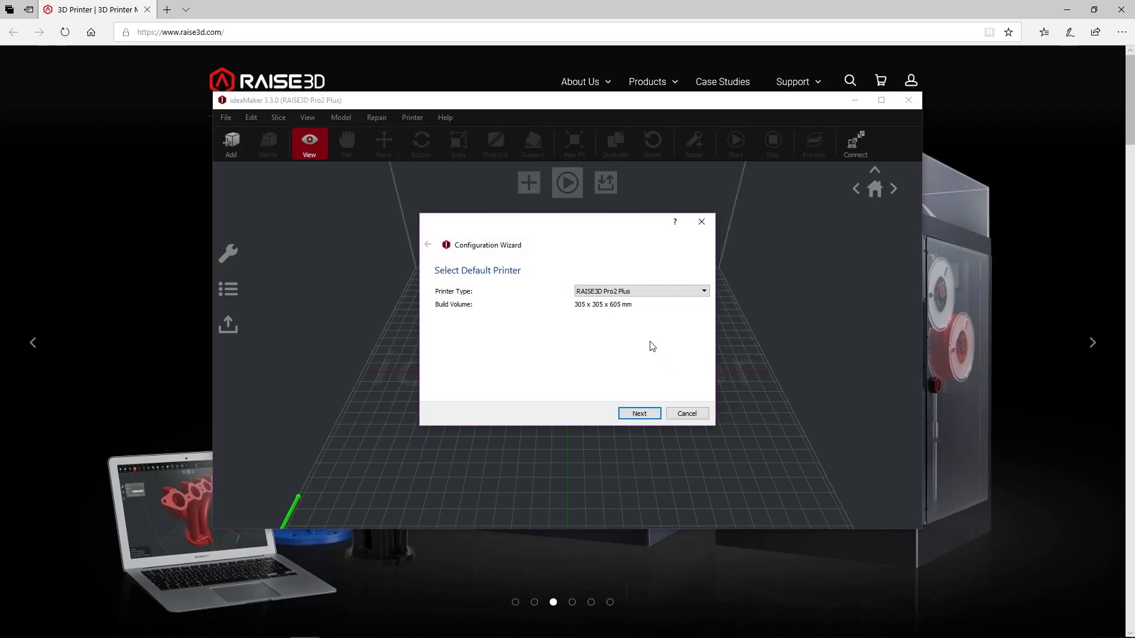
{"action": "left_click", "coordinate": [671, 295]}
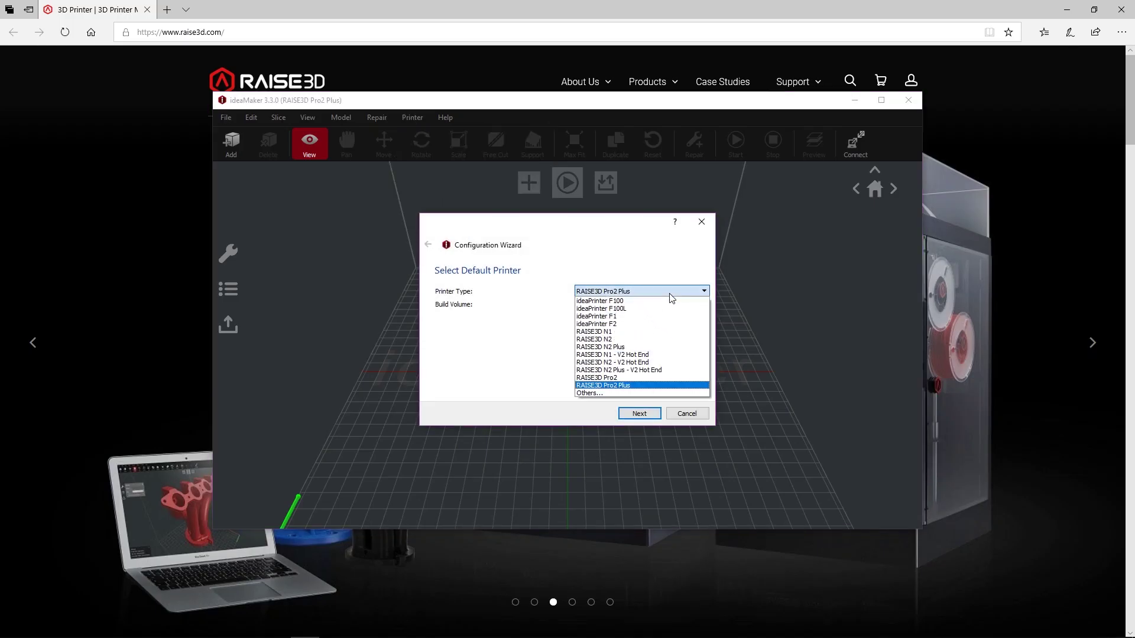
{"action": "left_click", "coordinate": [643, 386]}
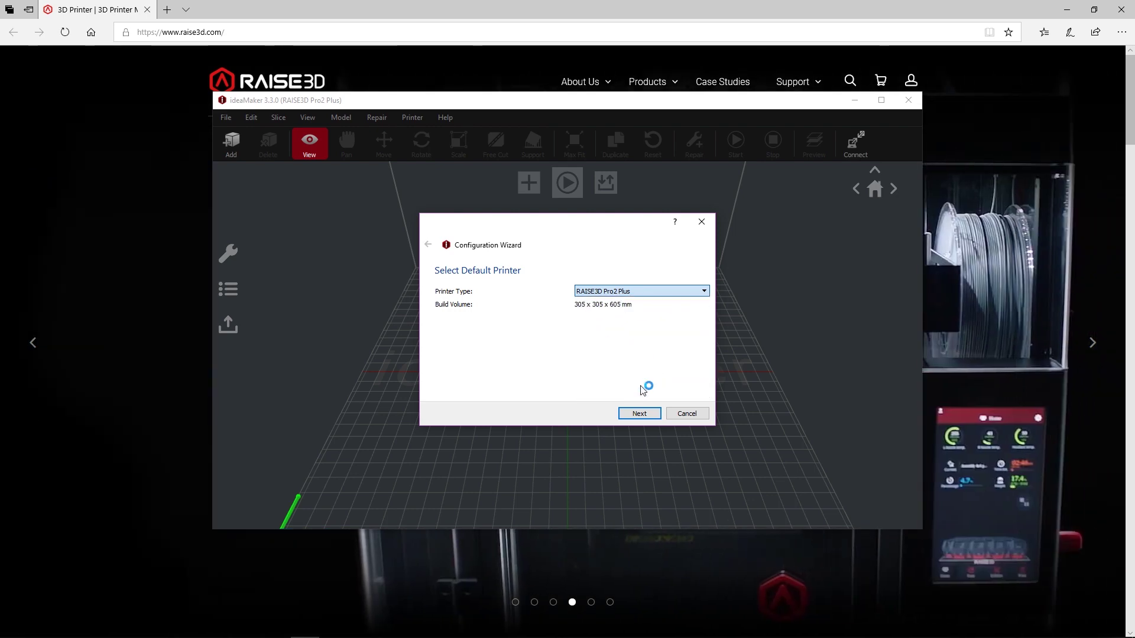
{"action": "left_click", "coordinate": [419, 120]}
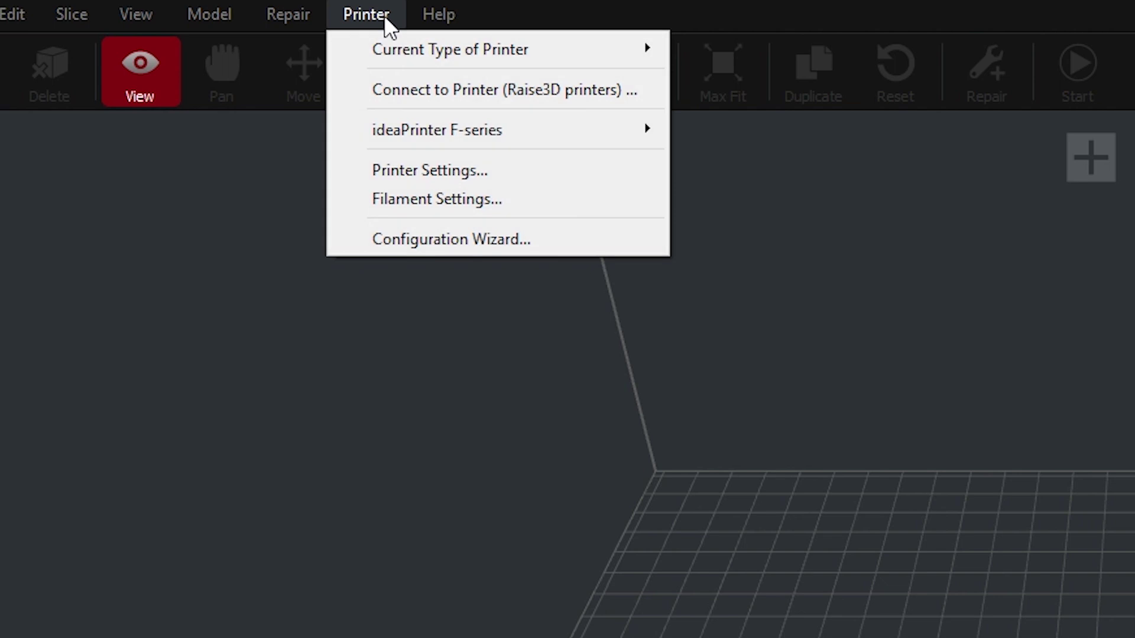
{"action": "mouse_move", "coordinate": [426, 139]}
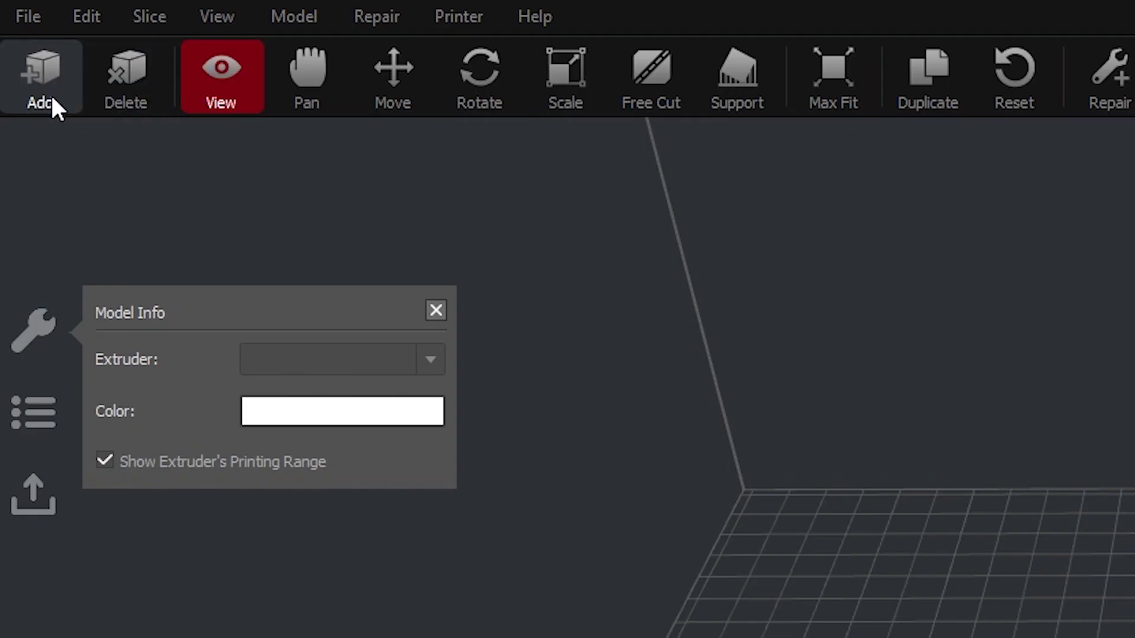
- Import Giveaway Spinner Raise3D.stl onto the build plate, then deselect it
{"action": "left_click", "coordinate": [47, 107]}
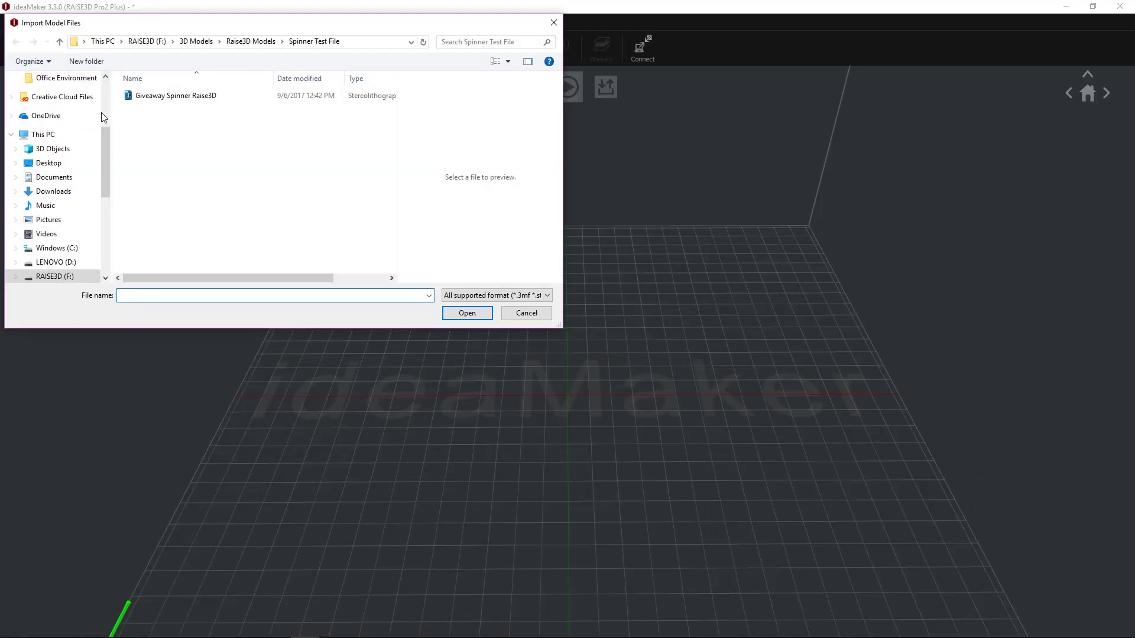
{"action": "left_click", "coordinate": [163, 97]}
{"action": "left_click", "coordinate": [458, 314]}
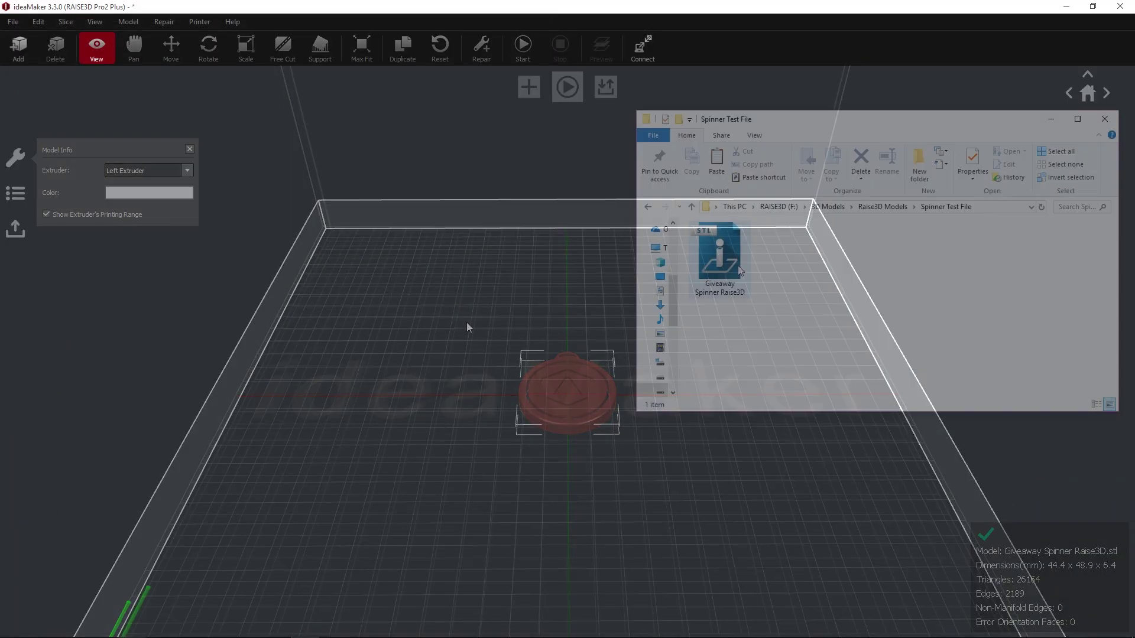
{"action": "left_click_drag", "start_coordinate": [732, 264], "coordinate": [535, 286]}
{"action": "left_click", "coordinate": [534, 286]}
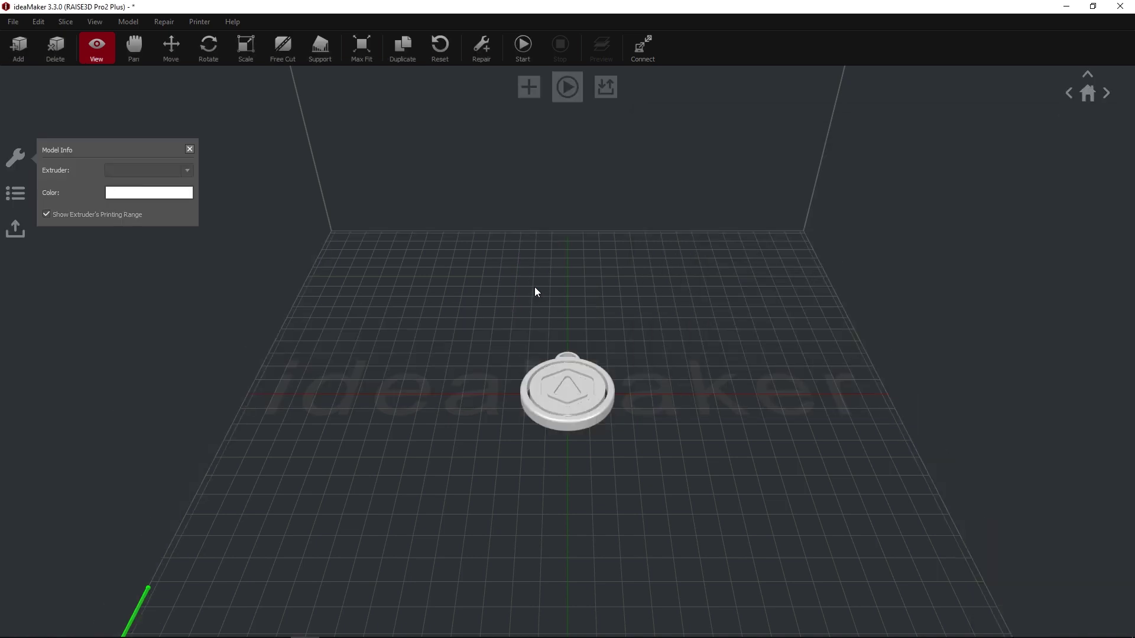
- Orbit and zoom around the T-shaped overhang model and wedge from low, side-on angles
{"action": "left_click_drag", "start_coordinate": [402, 399], "coordinate": [742, 232]}
{"action": "scroll", "coordinate": [610, 391], "scroll_direction": "up", "scroll_amount": 3}
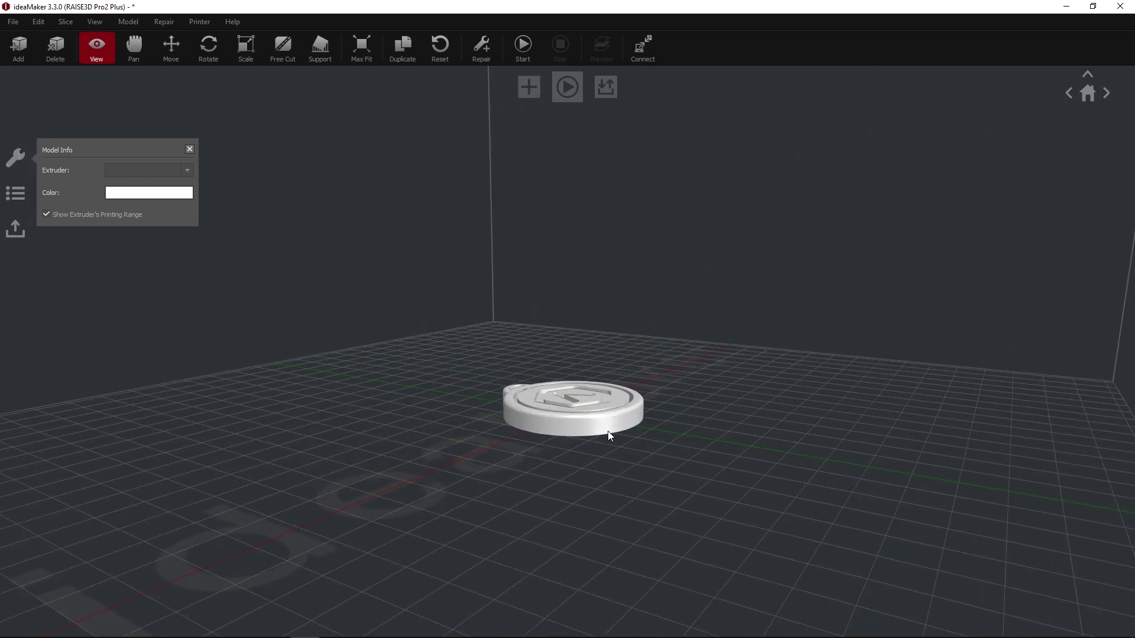
{"action": "scroll", "coordinate": [609, 436], "scroll_direction": "up", "scroll_amount": 2}
{"action": "scroll", "coordinate": [609, 436], "scroll_direction": "down", "scroll_amount": 5}
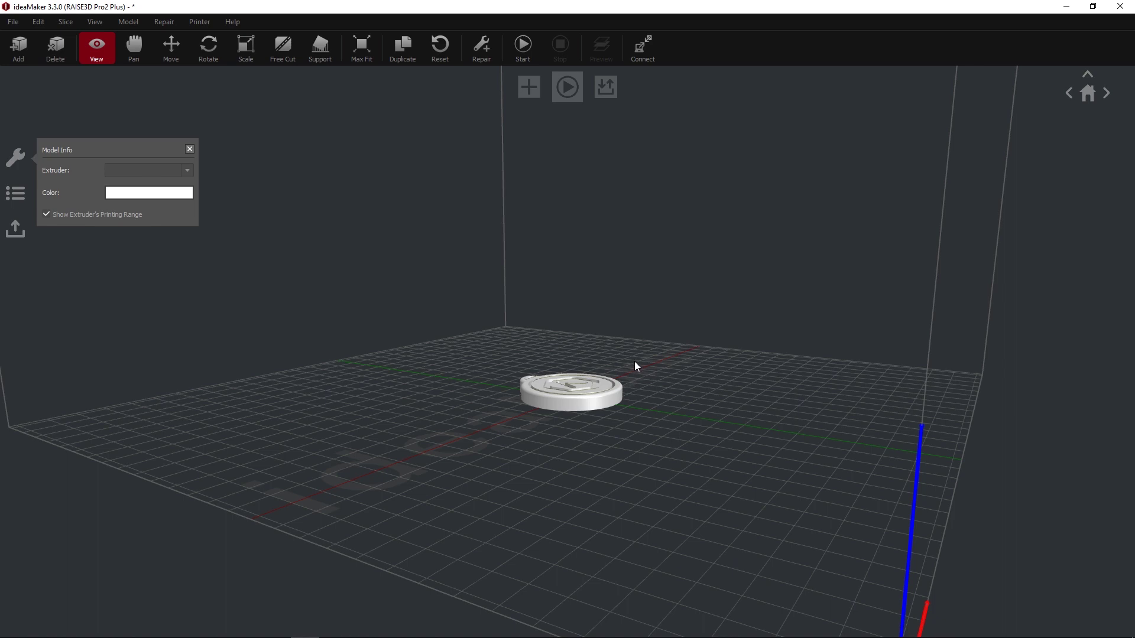
{"action": "left_click_drag", "start_coordinate": [633, 361], "coordinate": [532, 469]}
{"action": "scroll", "coordinate": [553, 431], "scroll_direction": "up", "scroll_amount": 5}
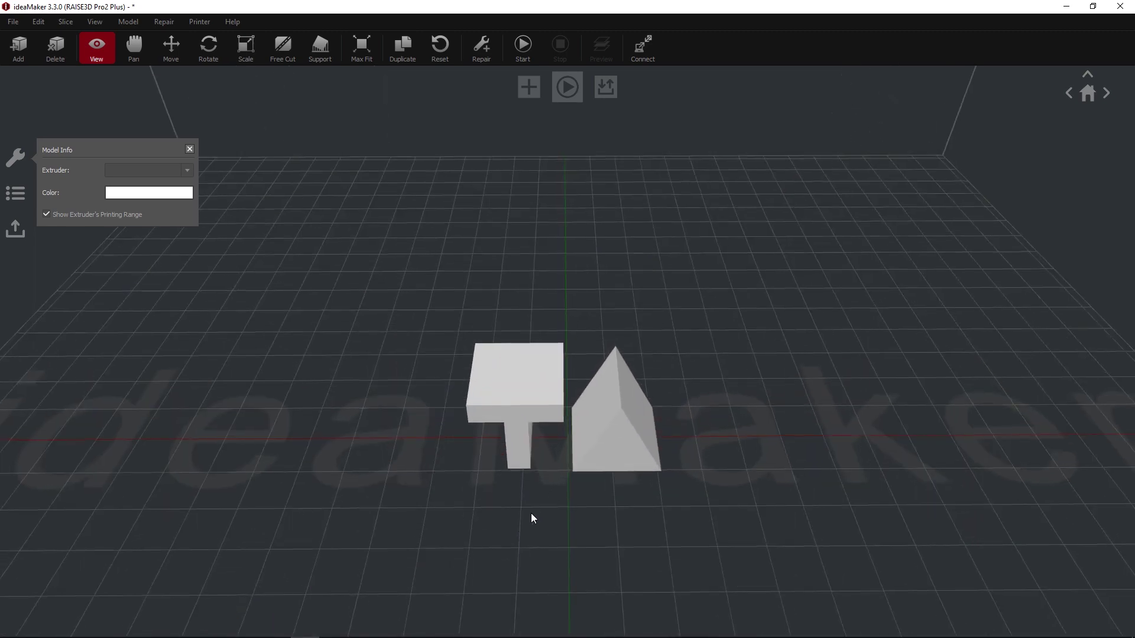
{"action": "left_click_drag", "start_coordinate": [531, 518], "coordinate": [530, 367]}
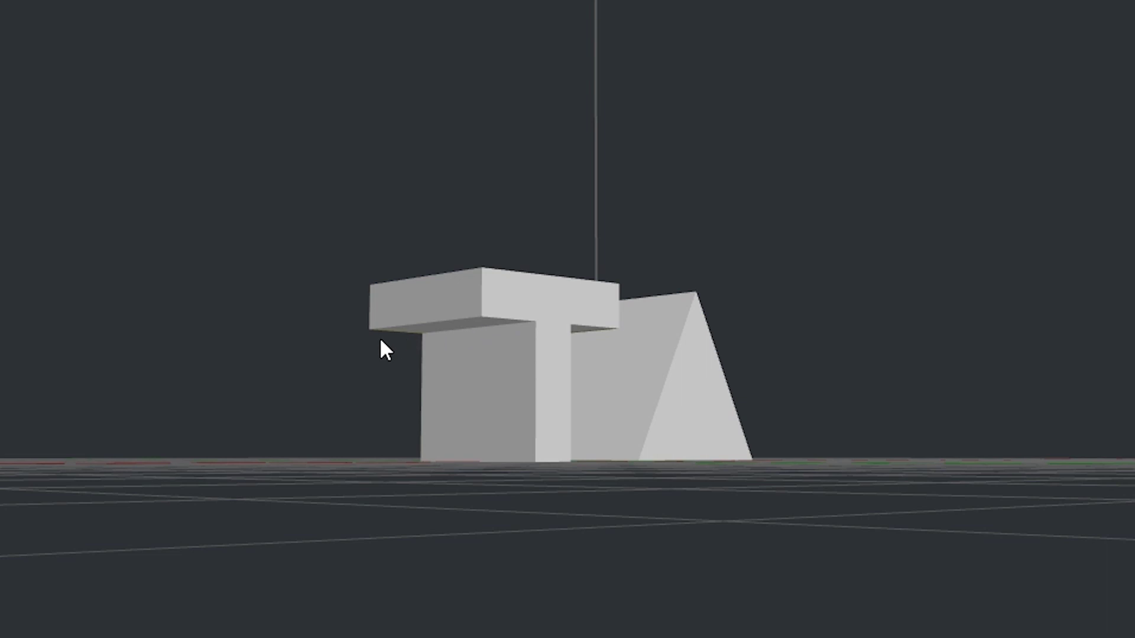
{"action": "left_click_drag", "start_coordinate": [1074, 269], "coordinate": [630, 472]}
- Generate auto supports (4.00 mm pillars, 60.0° overhang angle) under the selected overhang models
{"action": "left_click", "coordinate": [683, 422]}
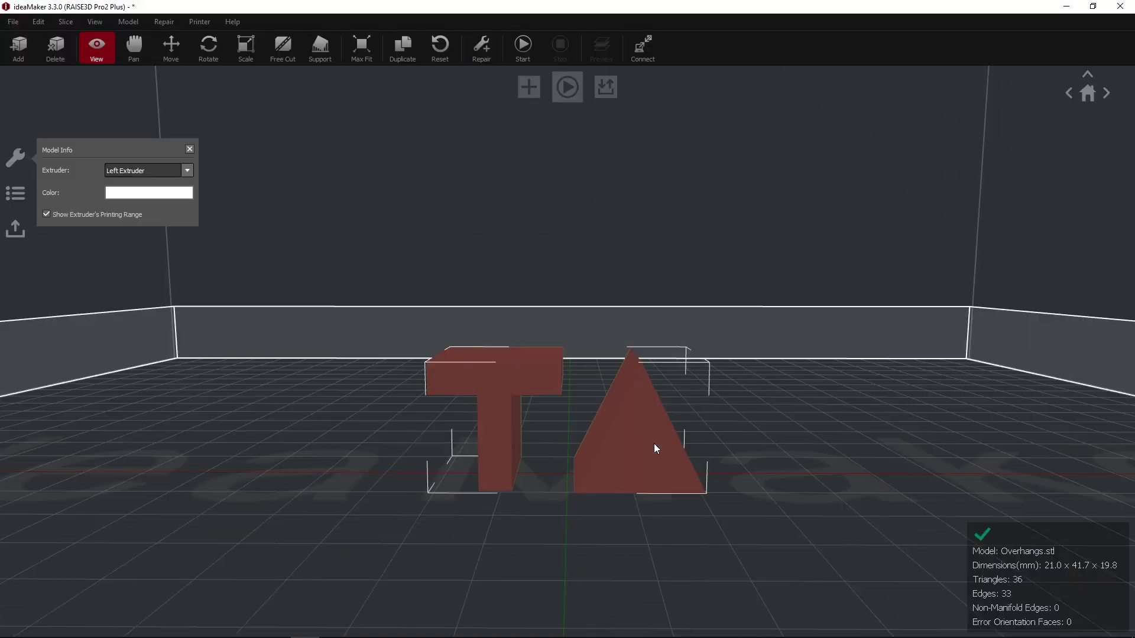
{"action": "left_click", "coordinate": [331, 51]}
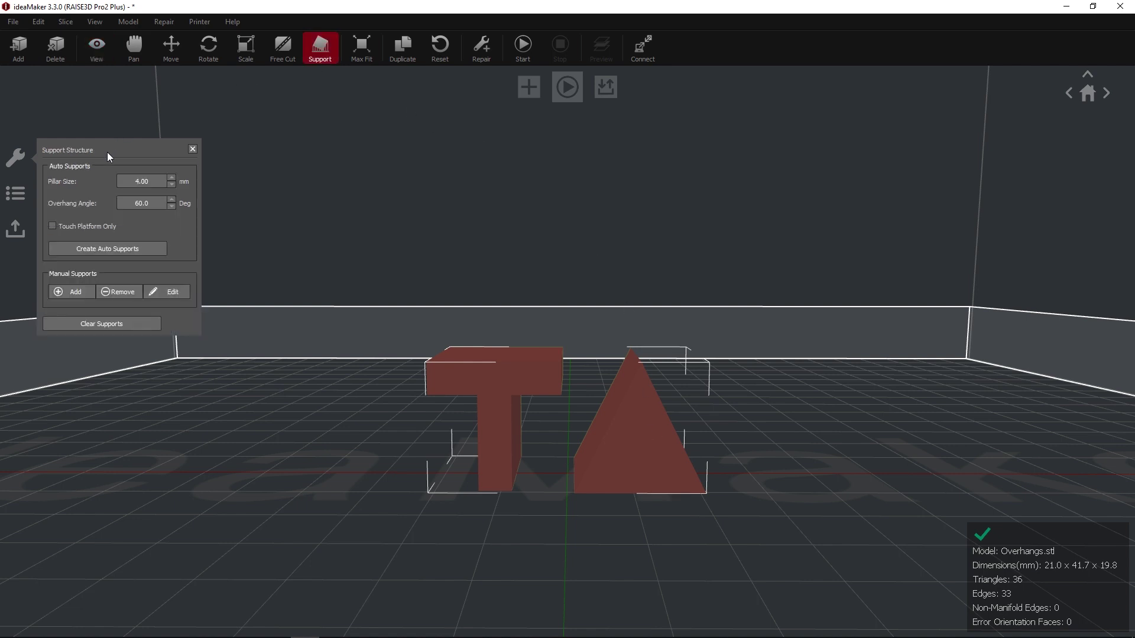
{"action": "left_click", "coordinate": [102, 248]}
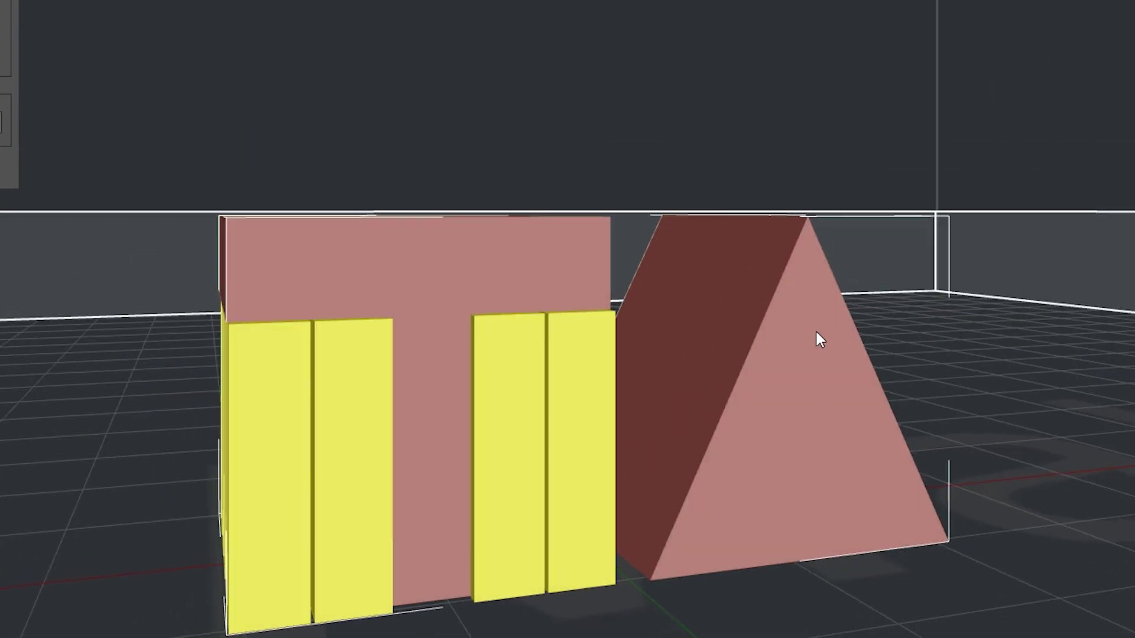
{"action": "left_click_drag", "start_coordinate": [816, 333], "coordinate": [1123, 290]}
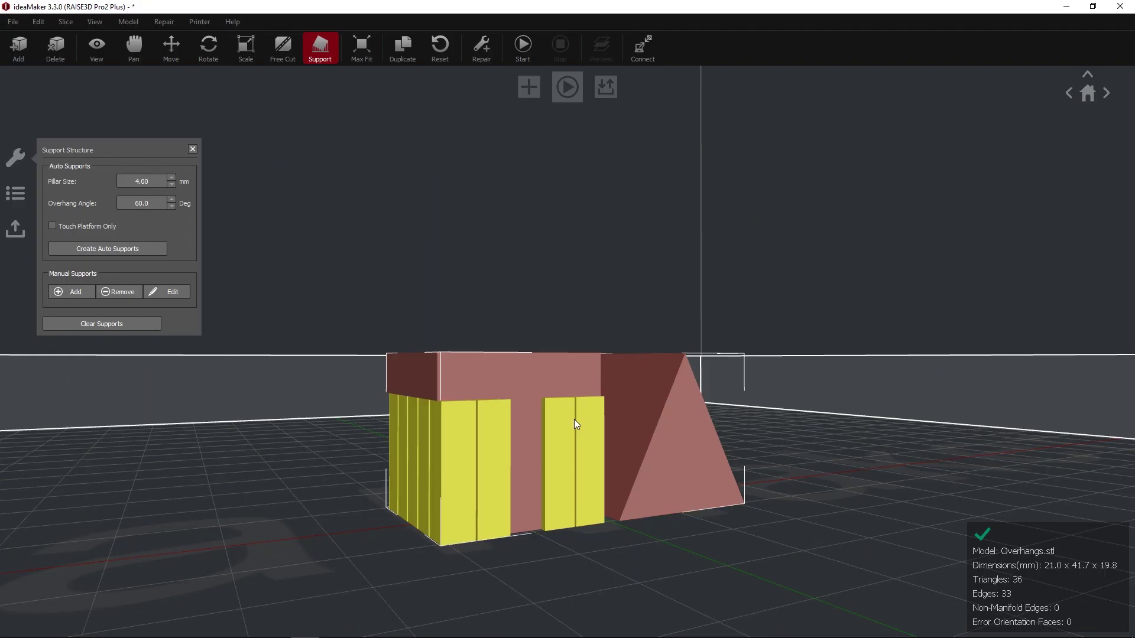
{"action": "left_click_drag", "start_coordinate": [576, 423], "coordinate": [480, 426]}
- Start slice setup with RAISE3D Pro2 Plus kept as the printer type
{"action": "left_click", "coordinate": [853, 294]}
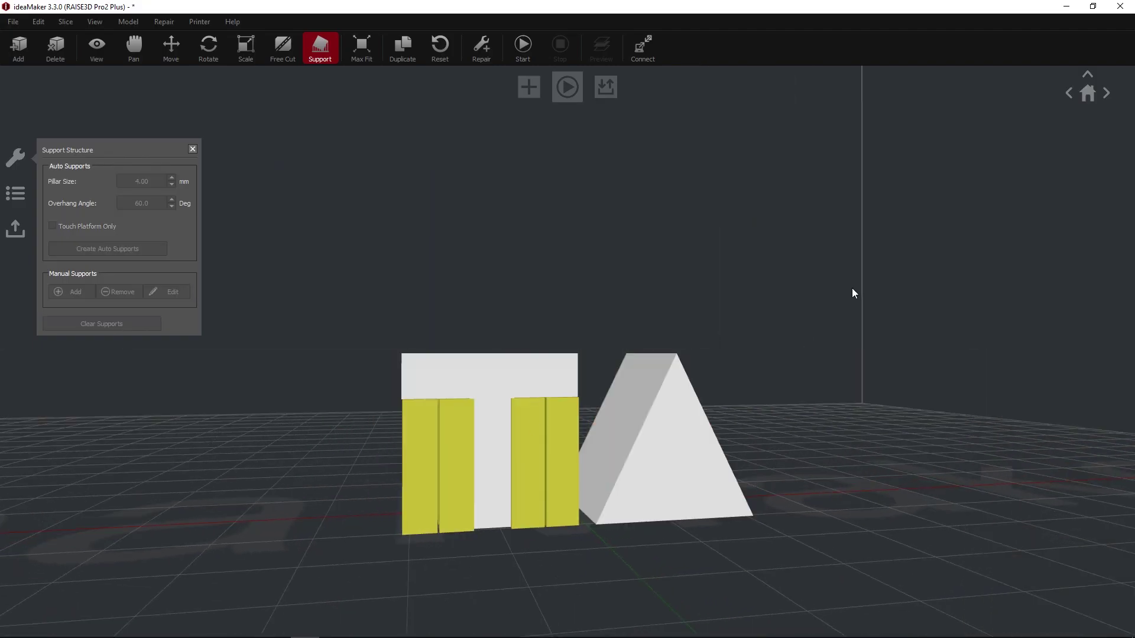
{"action": "left_click", "coordinate": [567, 88]}
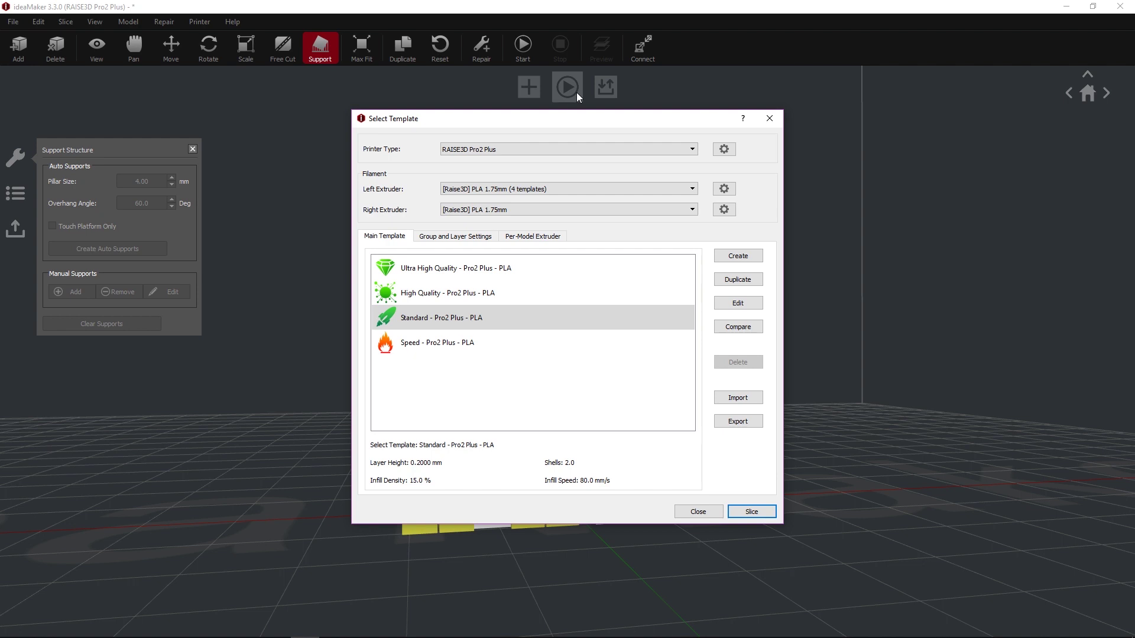
{"action": "left_click", "coordinate": [508, 153]}
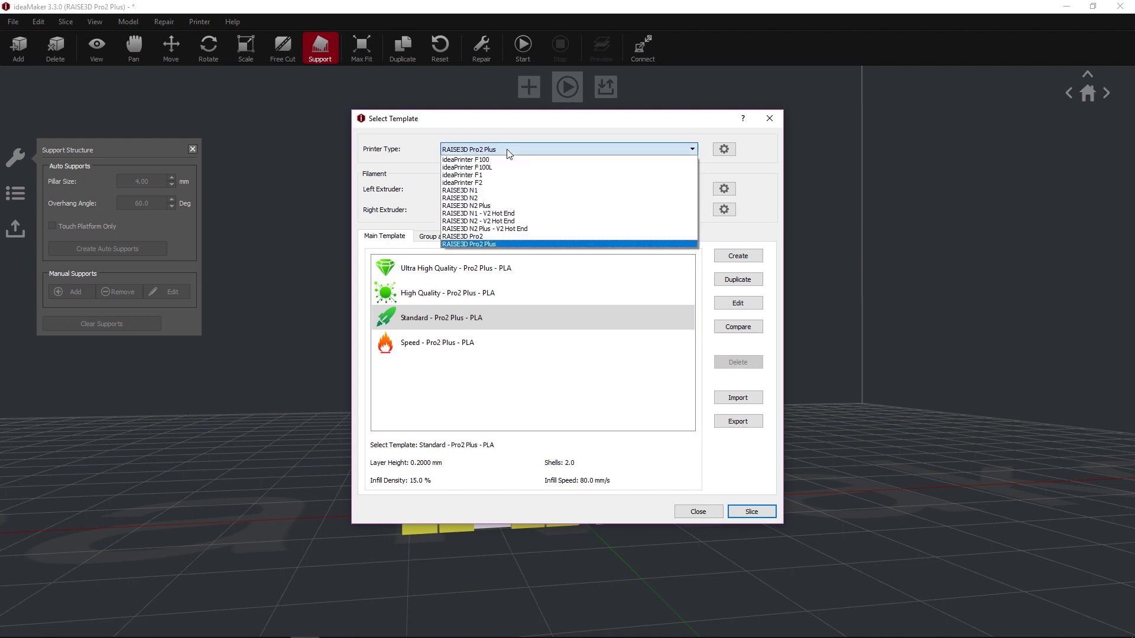
{"action": "left_click", "coordinate": [498, 245]}
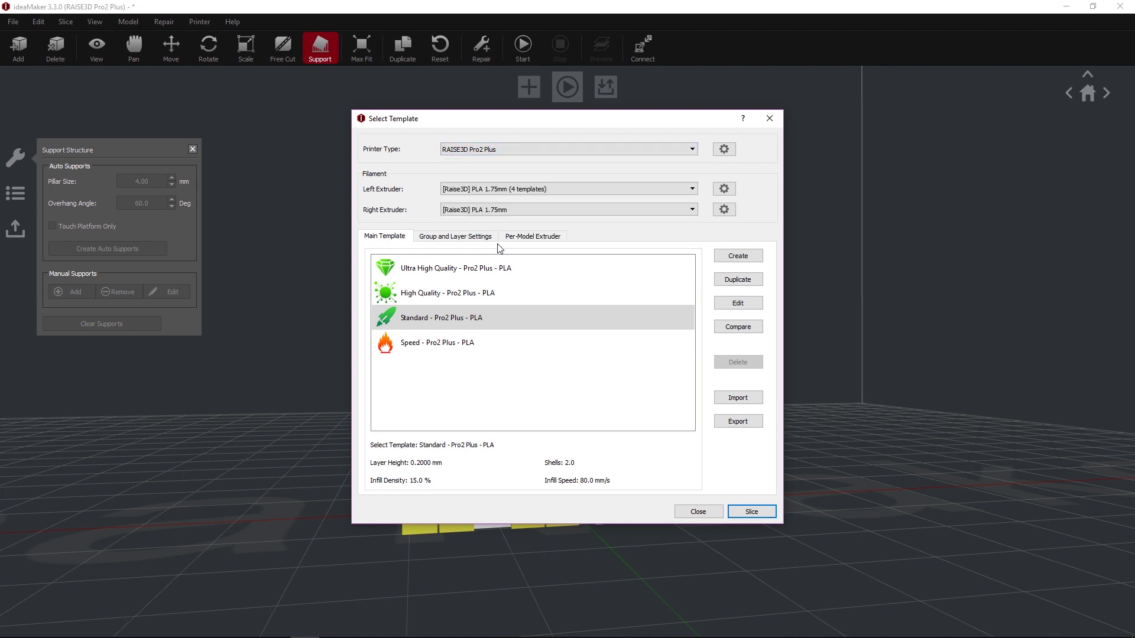
- Use PLA 1.75mm on the left extruder with the Speed - Pro2 Plus - PLA template, then slice
{"action": "left_click", "coordinate": [692, 190]}
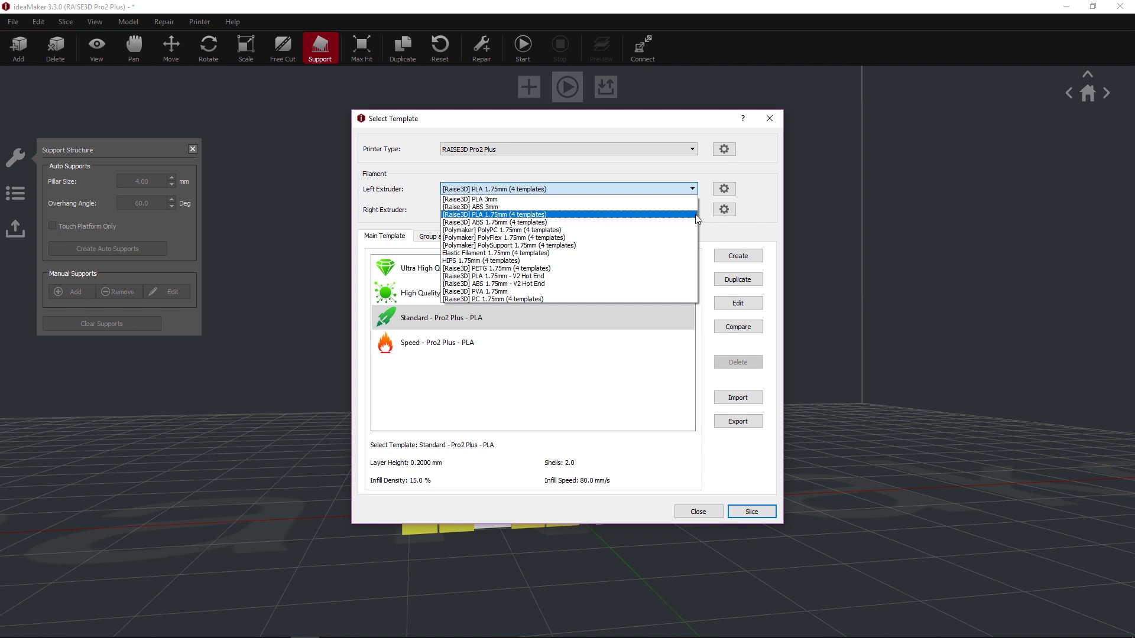
{"action": "left_click", "coordinate": [695, 214]}
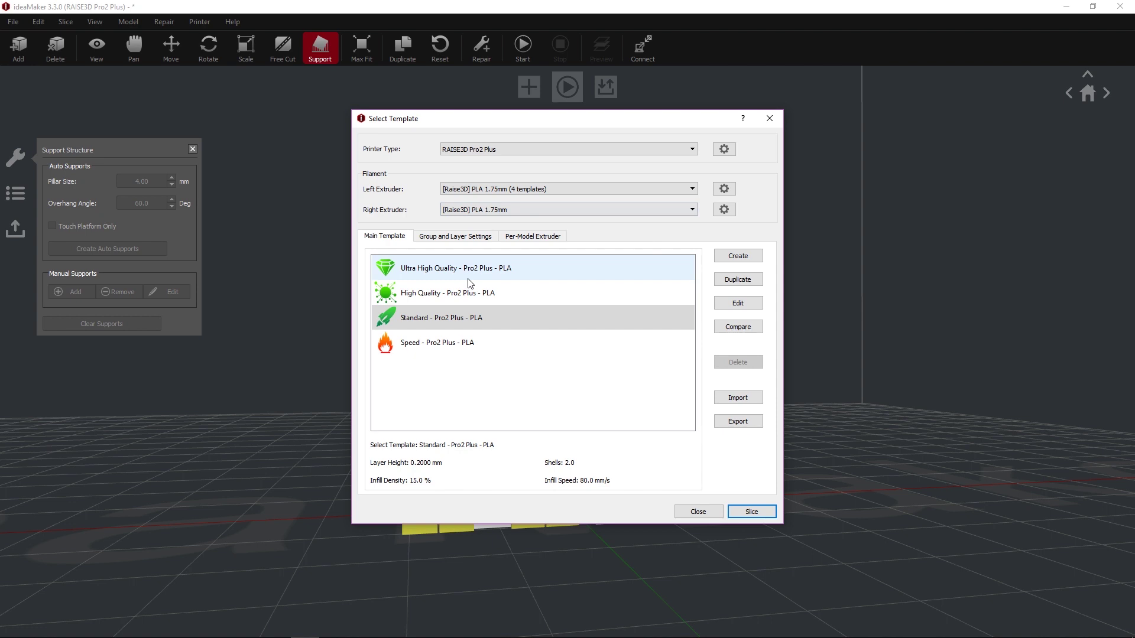
{"action": "left_click", "coordinate": [479, 346]}
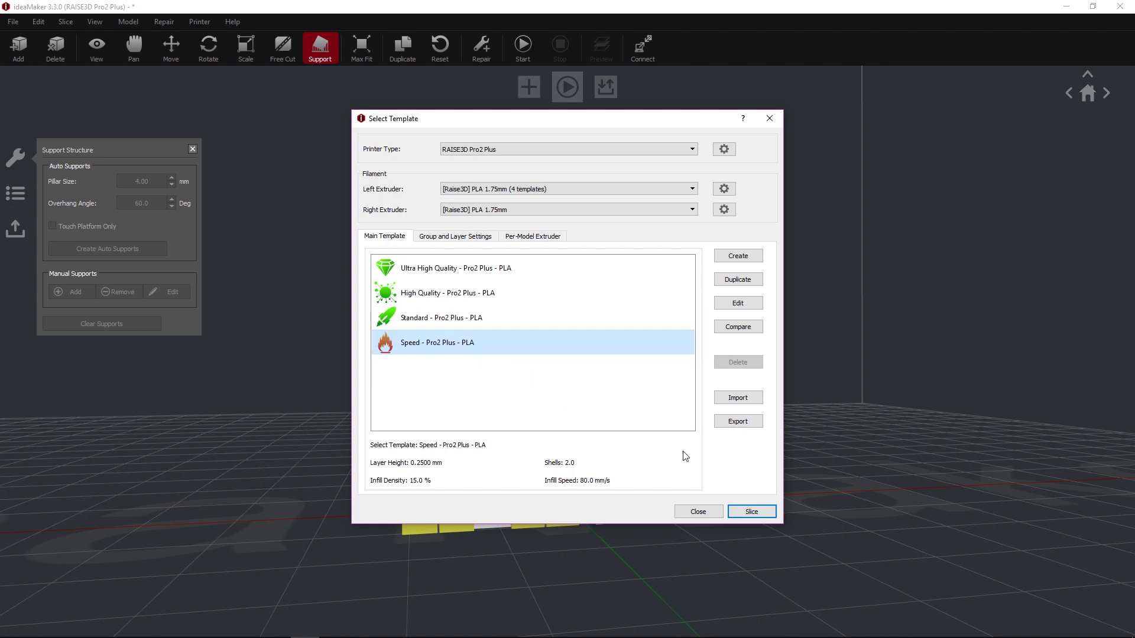
{"action": "left_click", "coordinate": [750, 512]}
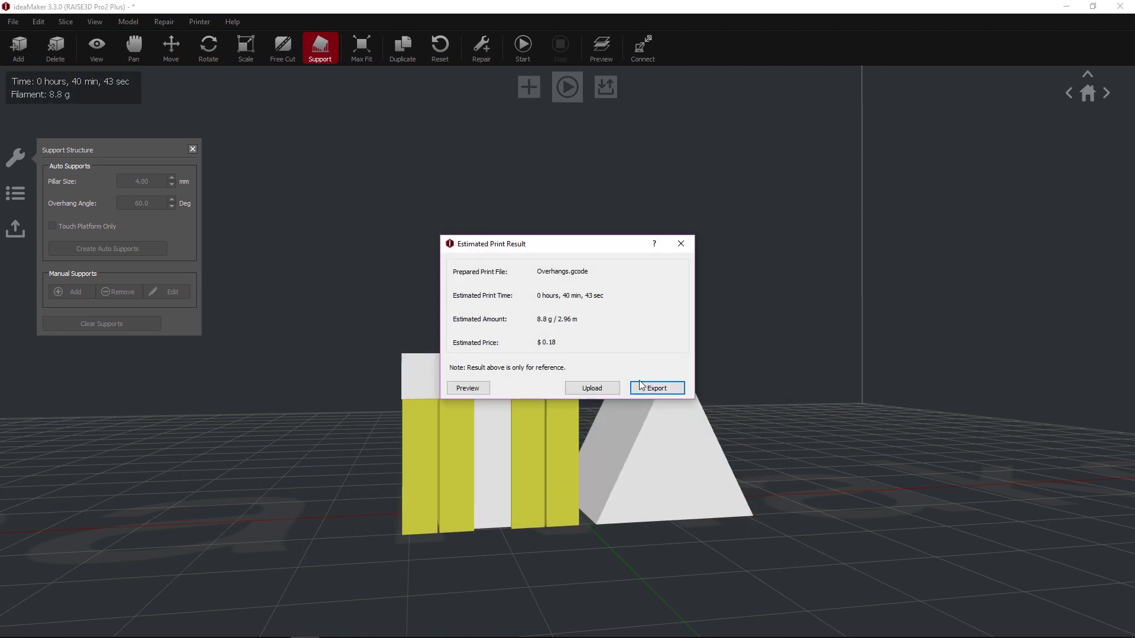
- Open the 3D preview of the sliced Overhangs.gcode and orbit around the toolpaths
{"action": "left_click", "coordinate": [485, 389]}
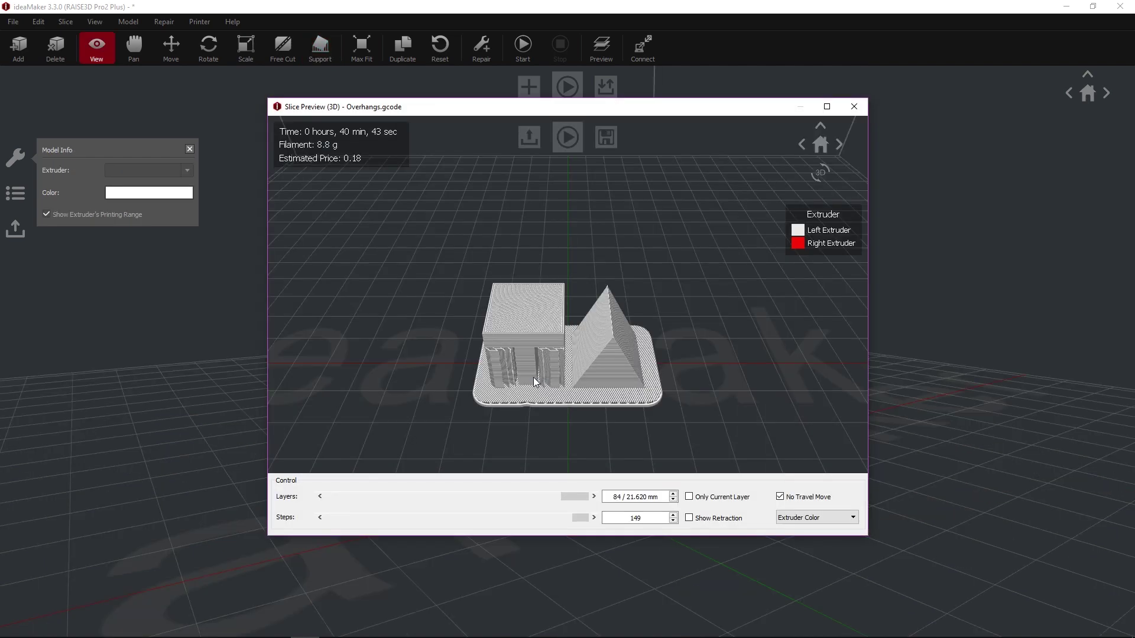
{"action": "left_click_drag", "start_coordinate": [533, 378], "coordinate": [775, 403]}
- Close the preview and export the print to Downloads as Overhang Print.gcode
{"action": "left_click", "coordinate": [855, 107]}
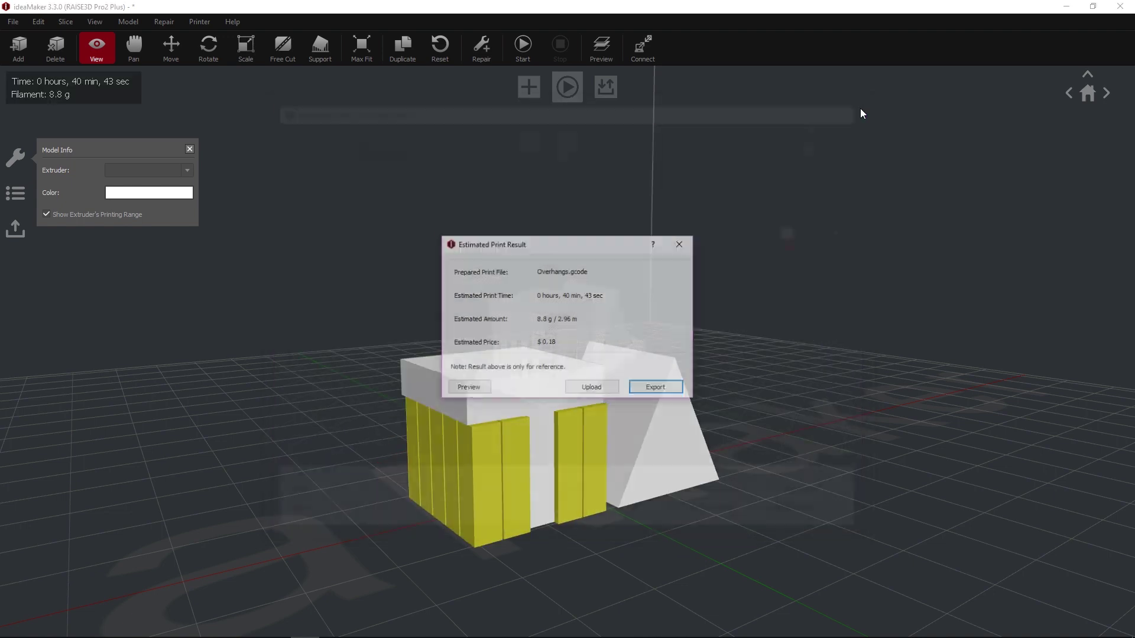
{"action": "left_click", "coordinate": [660, 393]}
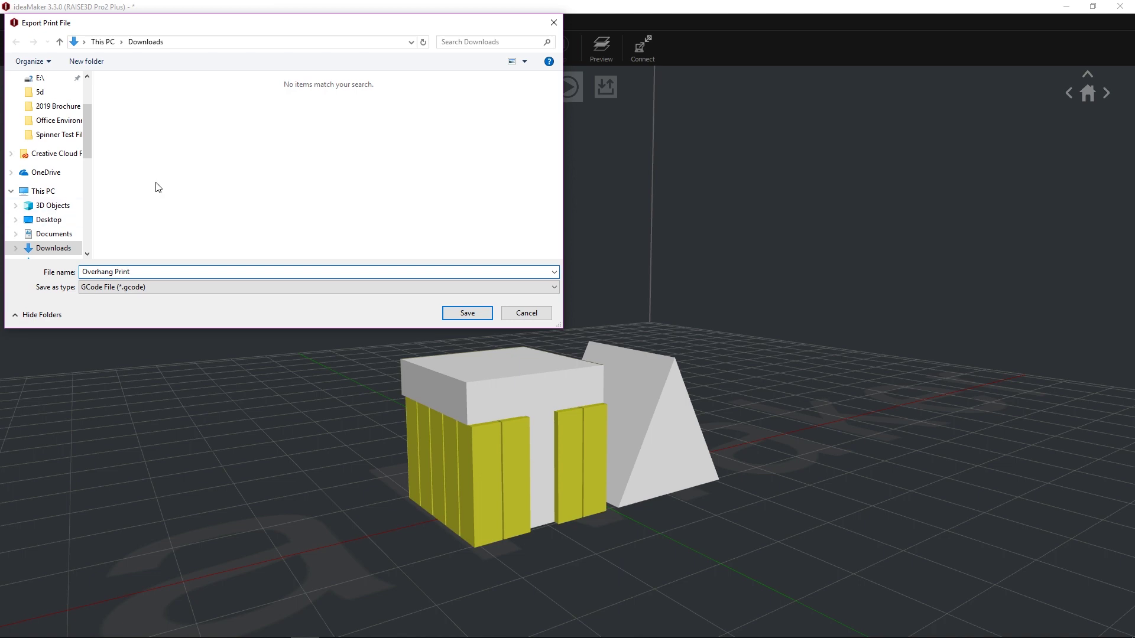
{"action": "left_click", "coordinate": [467, 313]}
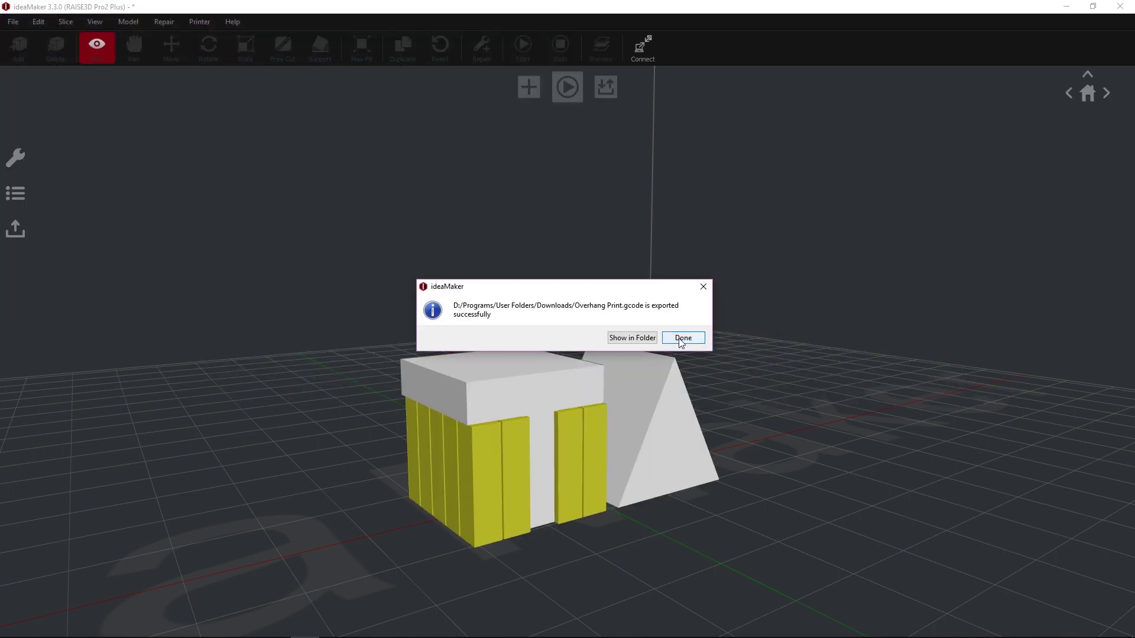
- Dismiss the export-success confirmation with Done
{"action": "left_click", "coordinate": [682, 338]}
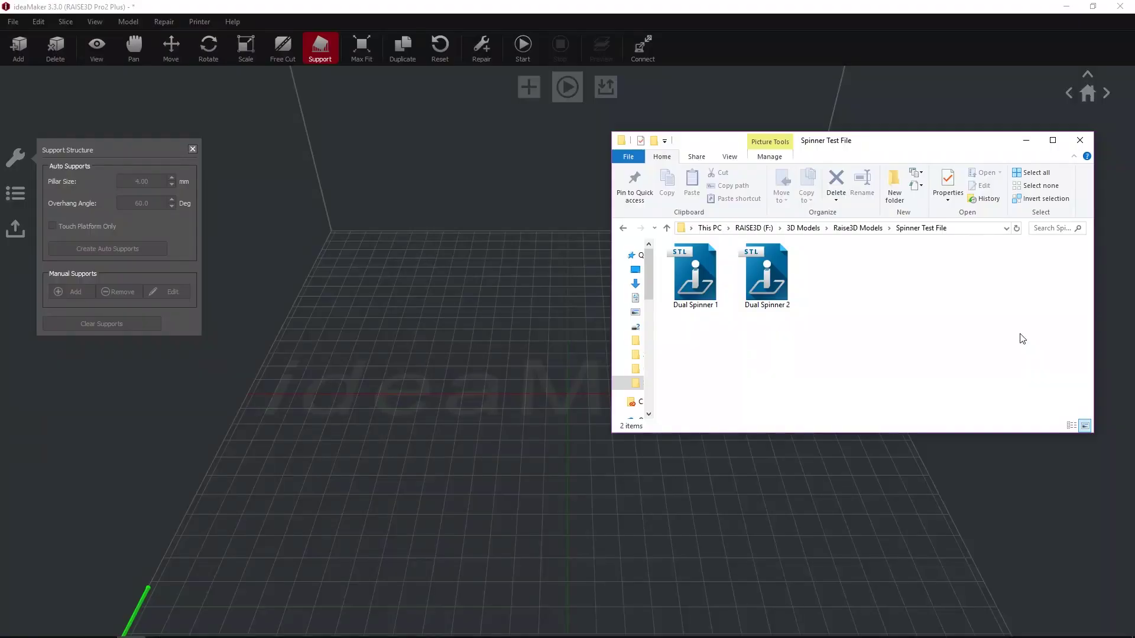
- Load Dual Spinner 1 and 2 onto the plate and align them into one 44.4 × 48.9 × 6.4 mm spinner
{"action": "left_click_drag", "start_coordinate": [927, 361], "coordinate": [427, 369]}
{"action": "left_click", "coordinate": [1026, 142]}
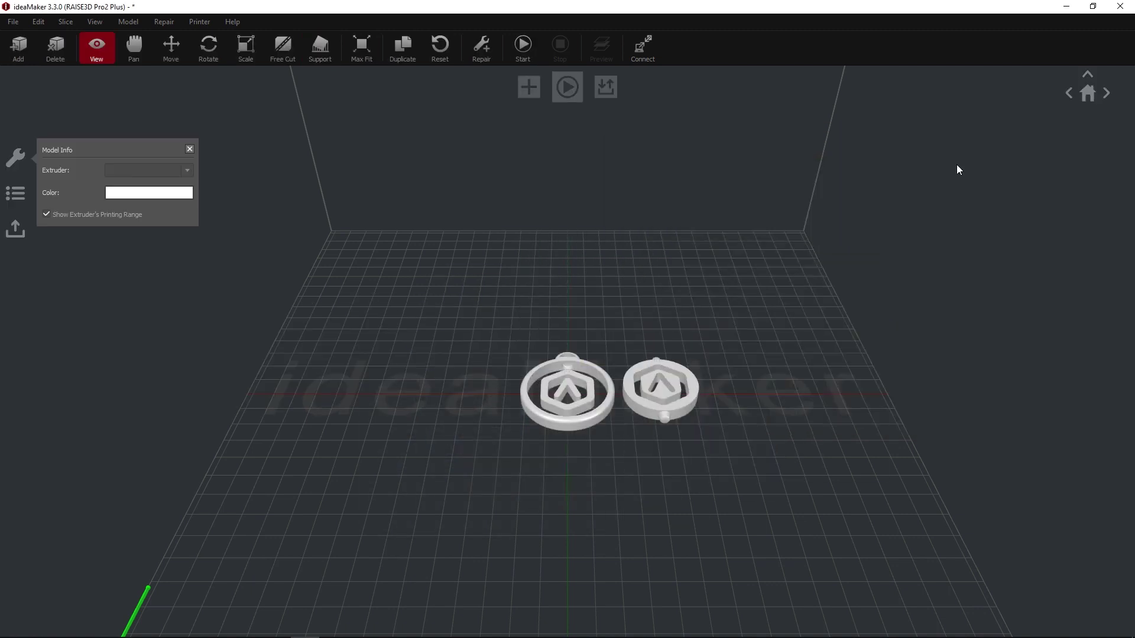
{"action": "left_click", "coordinate": [682, 413]}
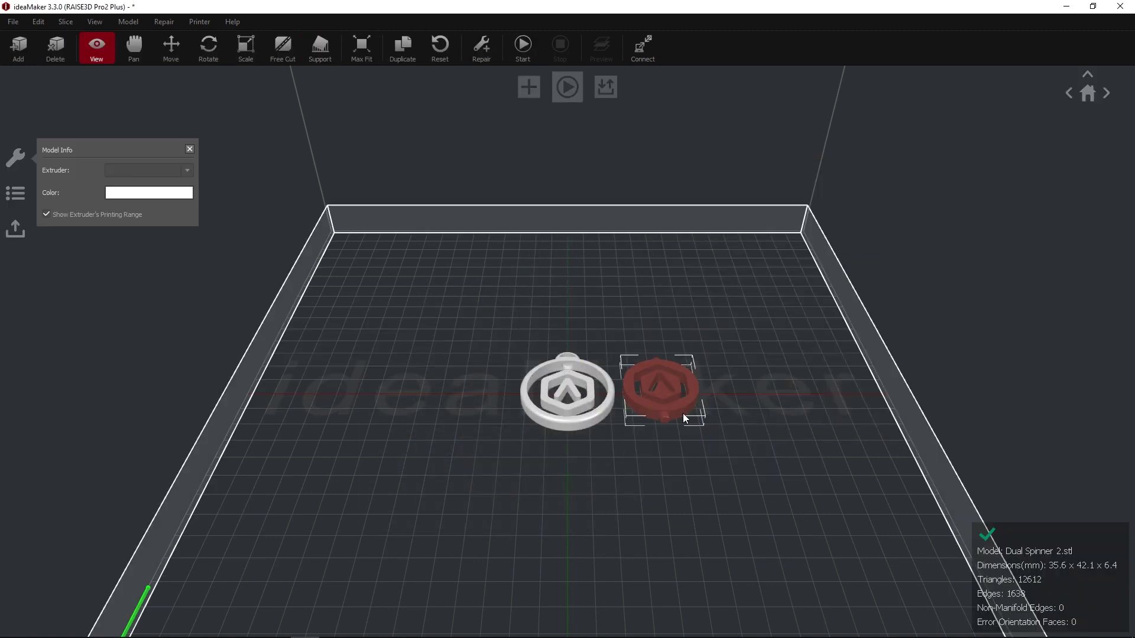
{"action": "left_click", "coordinate": [594, 420], "text": "ctrl"}
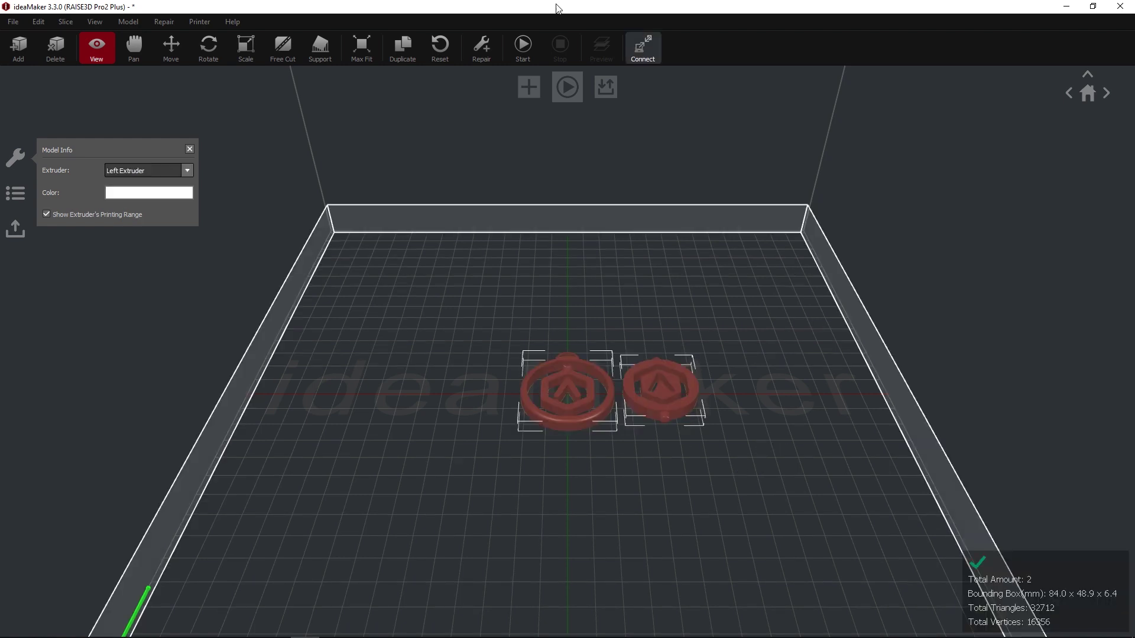
{"action": "left_click", "coordinate": [130, 23]}
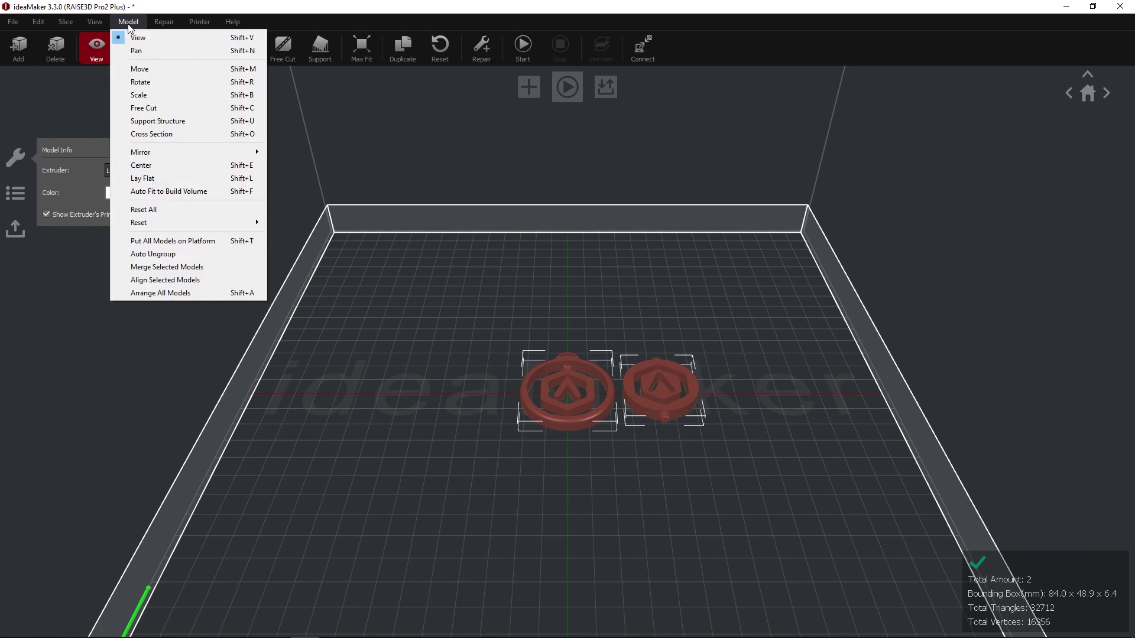
{"action": "left_click", "coordinate": [135, 282]}
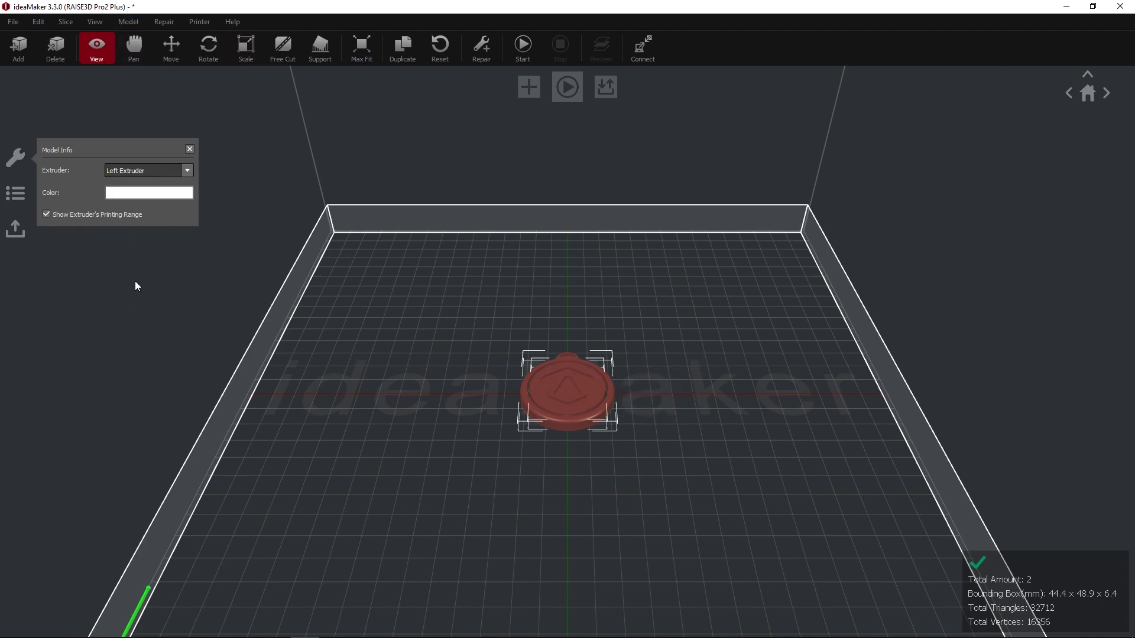
{"action": "left_click", "coordinate": [714, 387]}
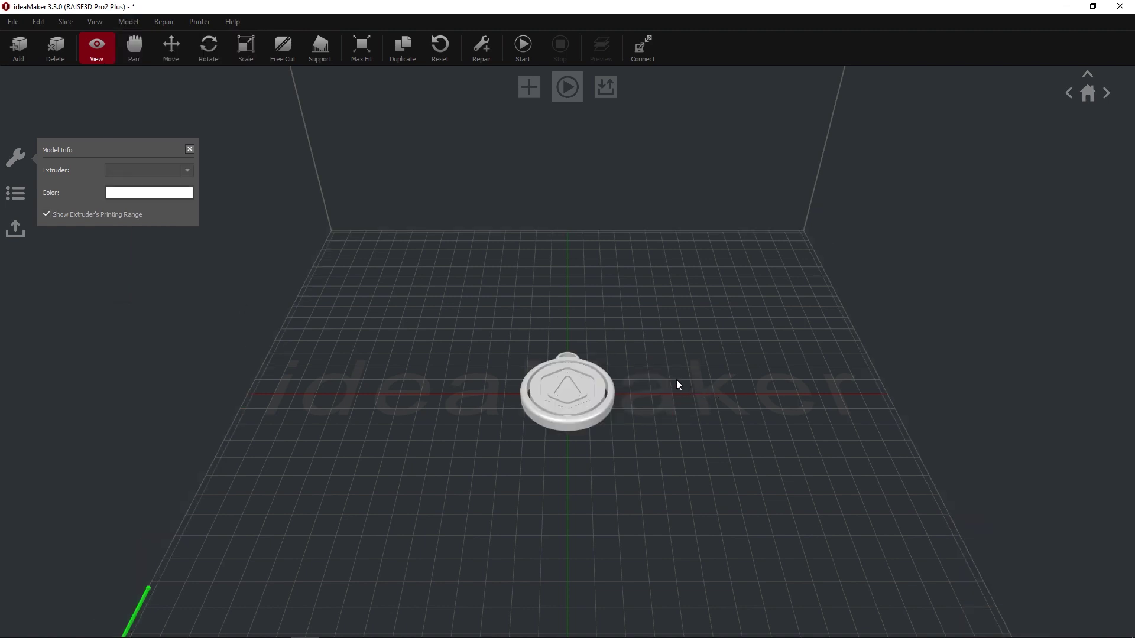
- Add a manual support pillar under the T model's overhang in support editing
{"action": "scroll", "coordinate": [603, 423], "scroll_direction": "up", "scroll_amount": 5}
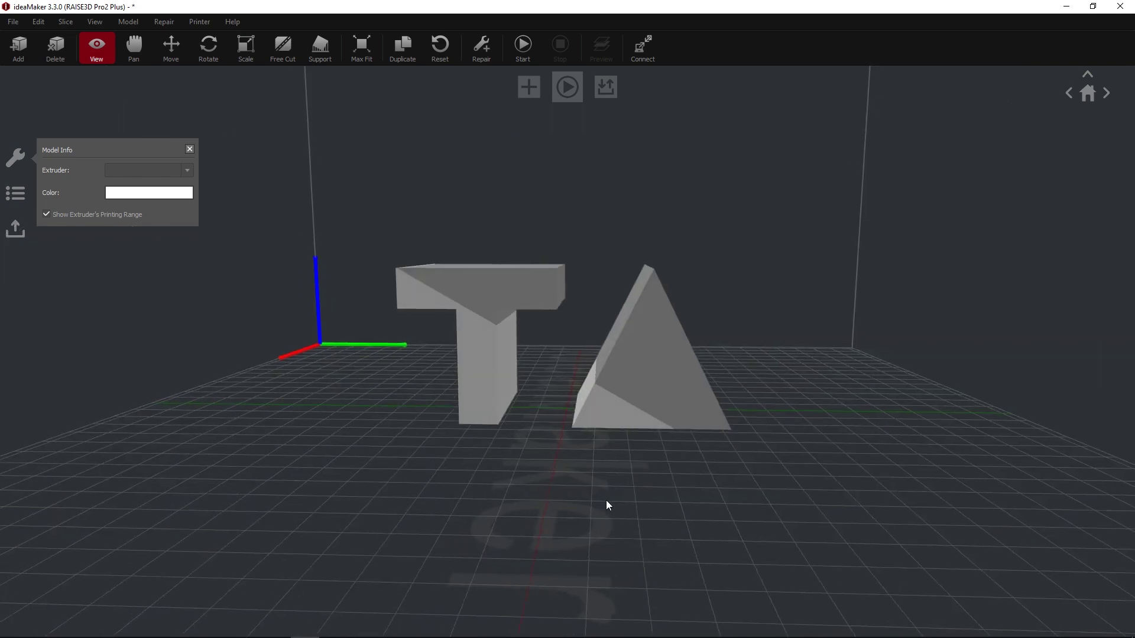
{"action": "left_click_drag", "start_coordinate": [605, 500], "coordinate": [655, 505]}
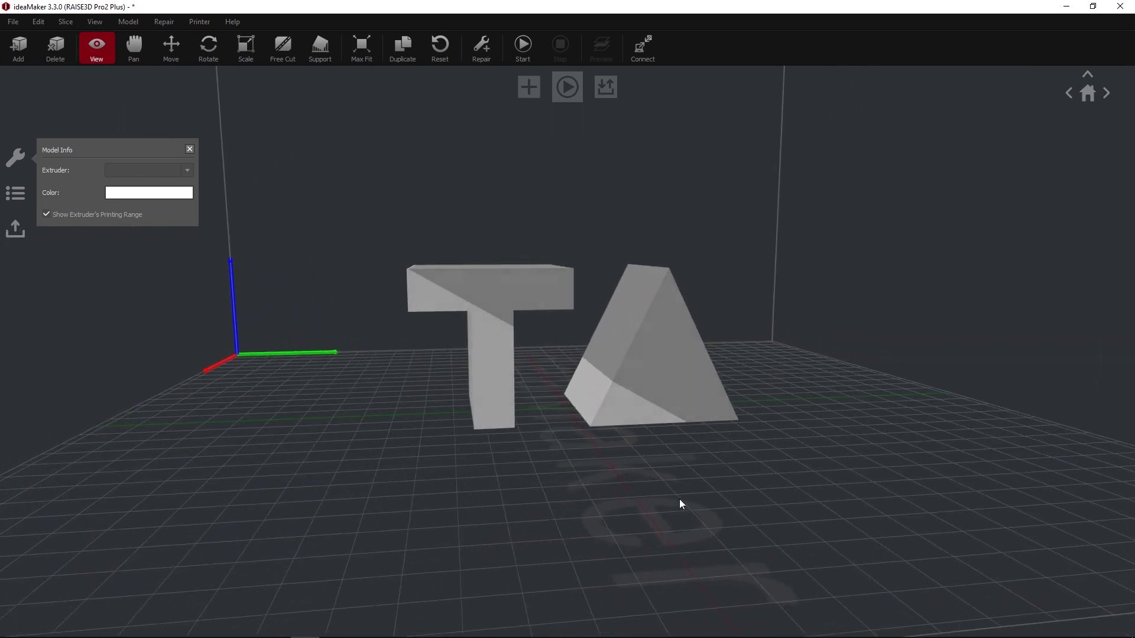
{"action": "left_click_drag", "start_coordinate": [680, 500], "coordinate": [782, 499]}
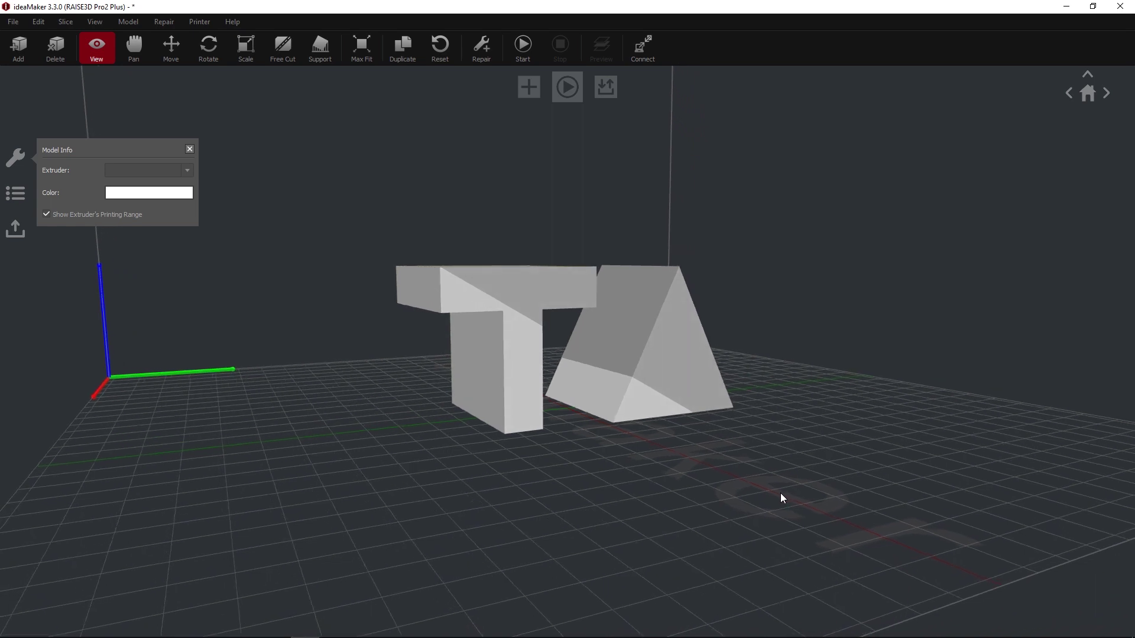
{"action": "left_click", "coordinate": [328, 42]}
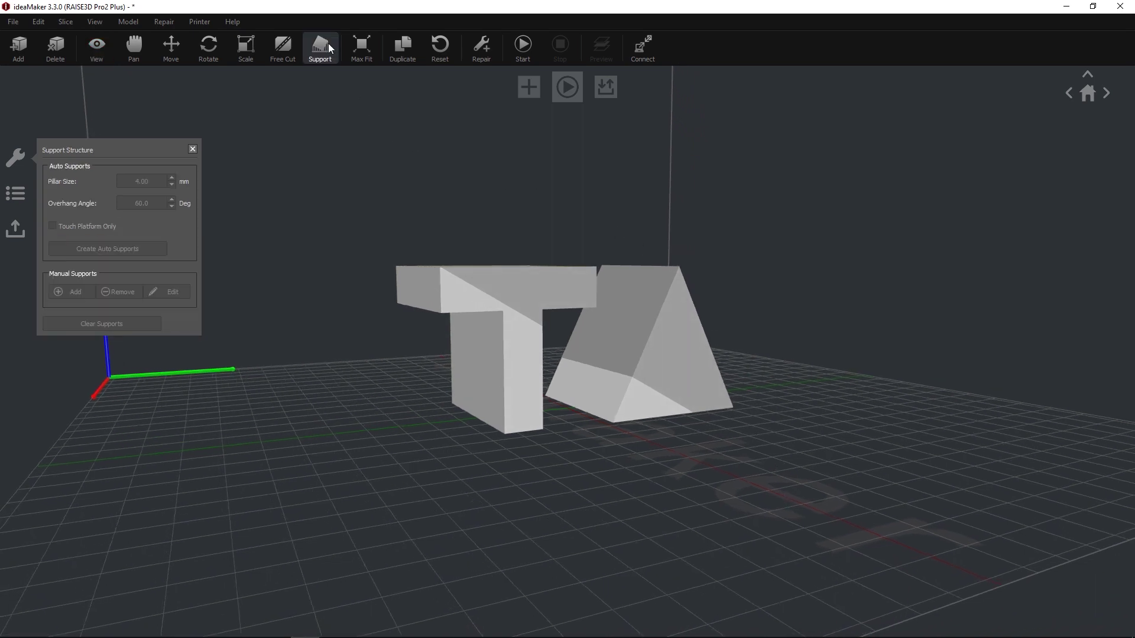
{"action": "left_click", "coordinate": [428, 295]}
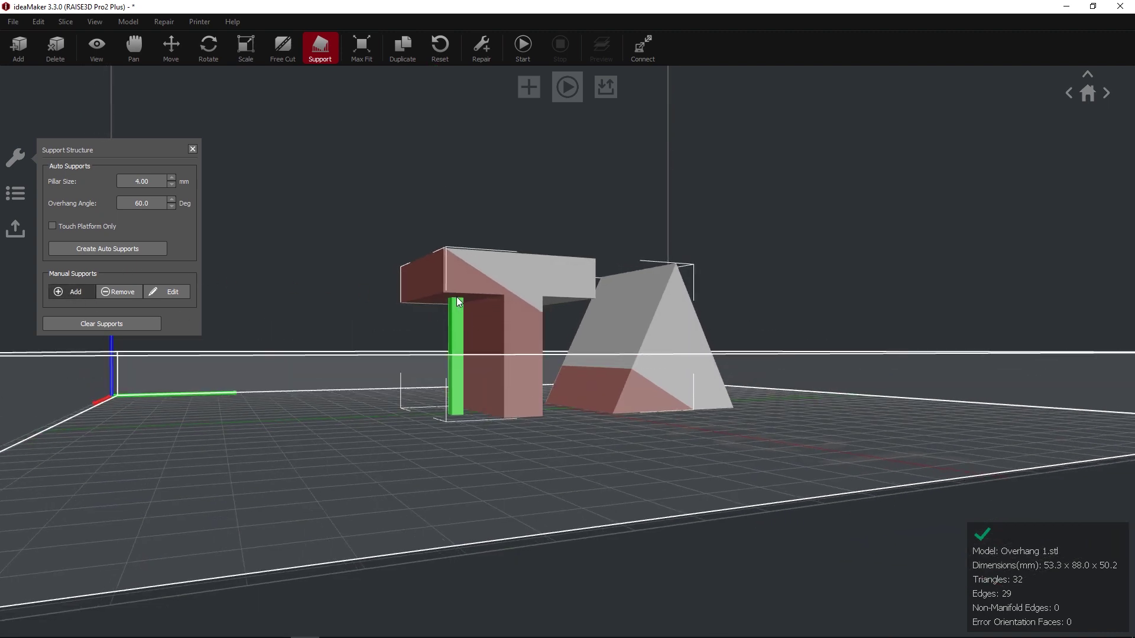
{"action": "left_click", "coordinate": [462, 301]}
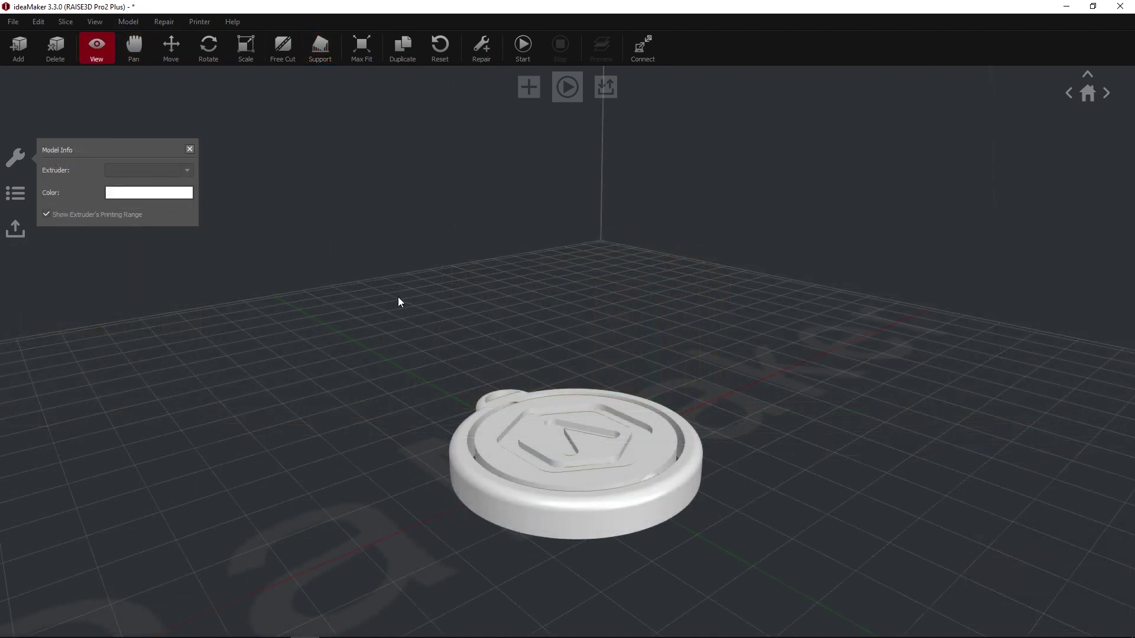
- Set the spinner's inner coin to Right Extruder, then orbit to a top-down view
{"action": "left_click", "coordinate": [567, 456]}
{"action": "left_click", "coordinate": [186, 170]}
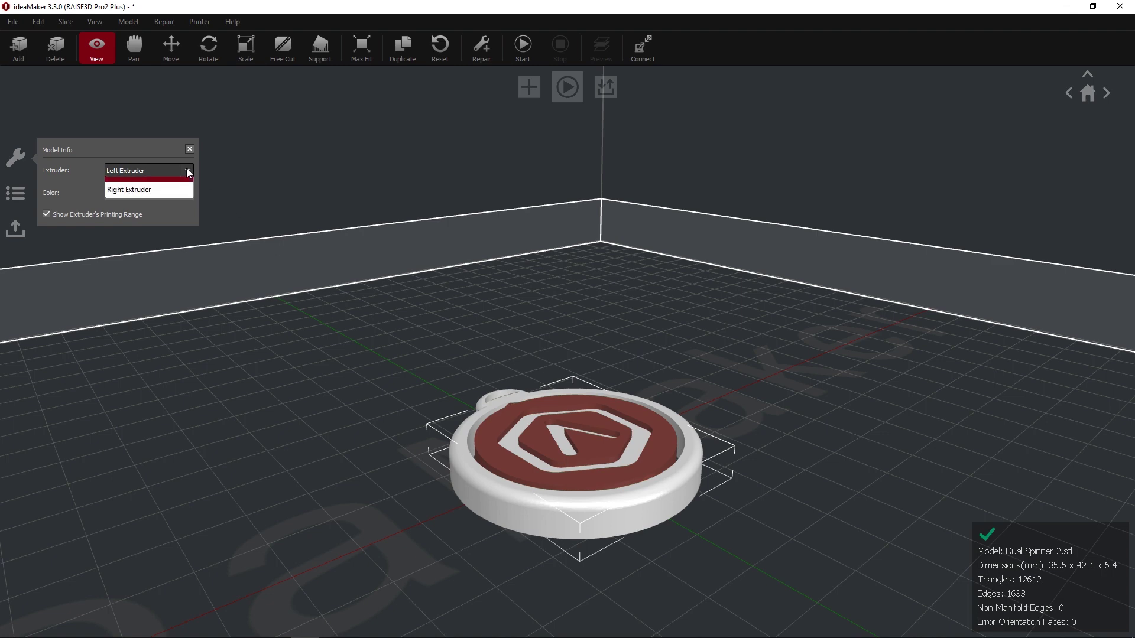
{"action": "left_click", "coordinate": [153, 200]}
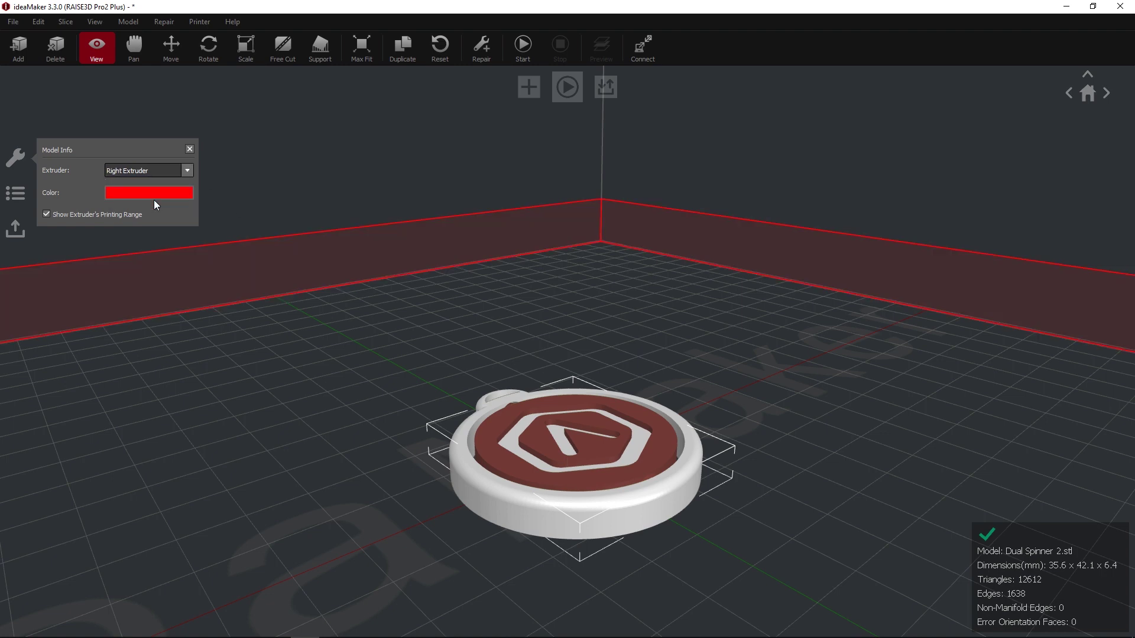
{"action": "left_click", "coordinate": [297, 406]}
{"action": "left_click_drag", "start_coordinate": [328, 402], "coordinate": [161, 420]}
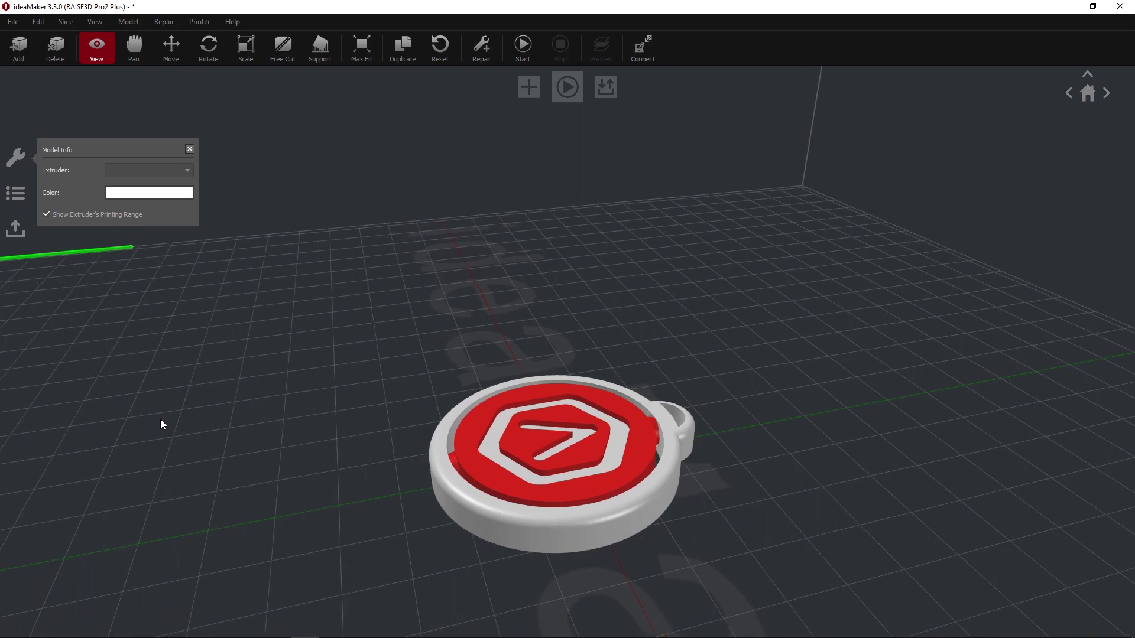
{"action": "left_click_drag", "start_coordinate": [564, 277], "coordinate": [943, 525]}
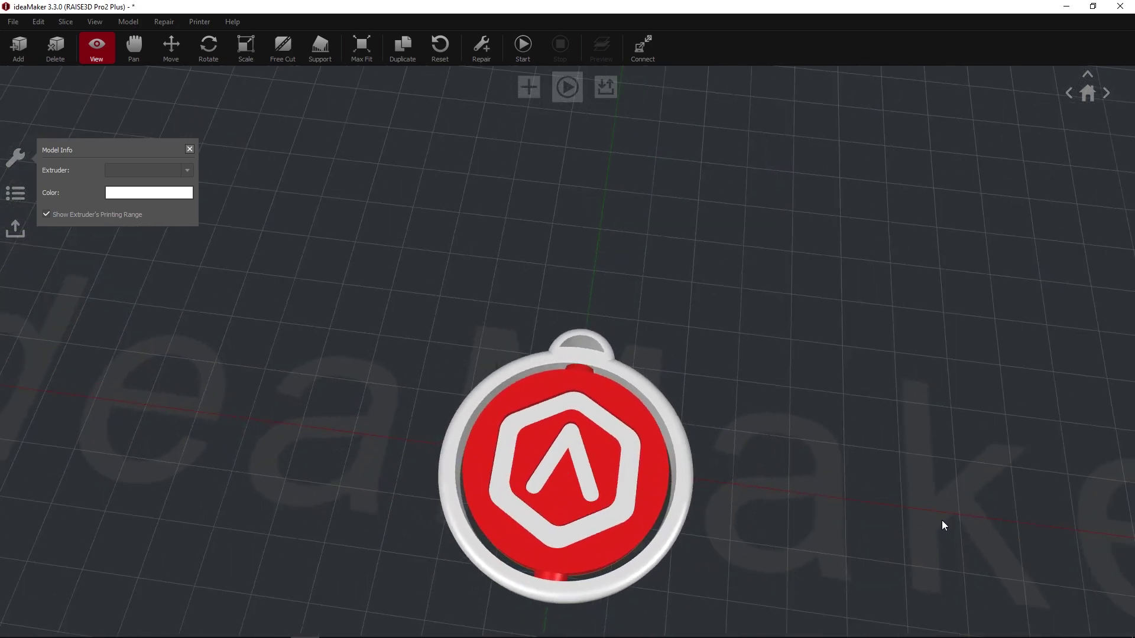
{"action": "left_click", "coordinate": [524, 46]}
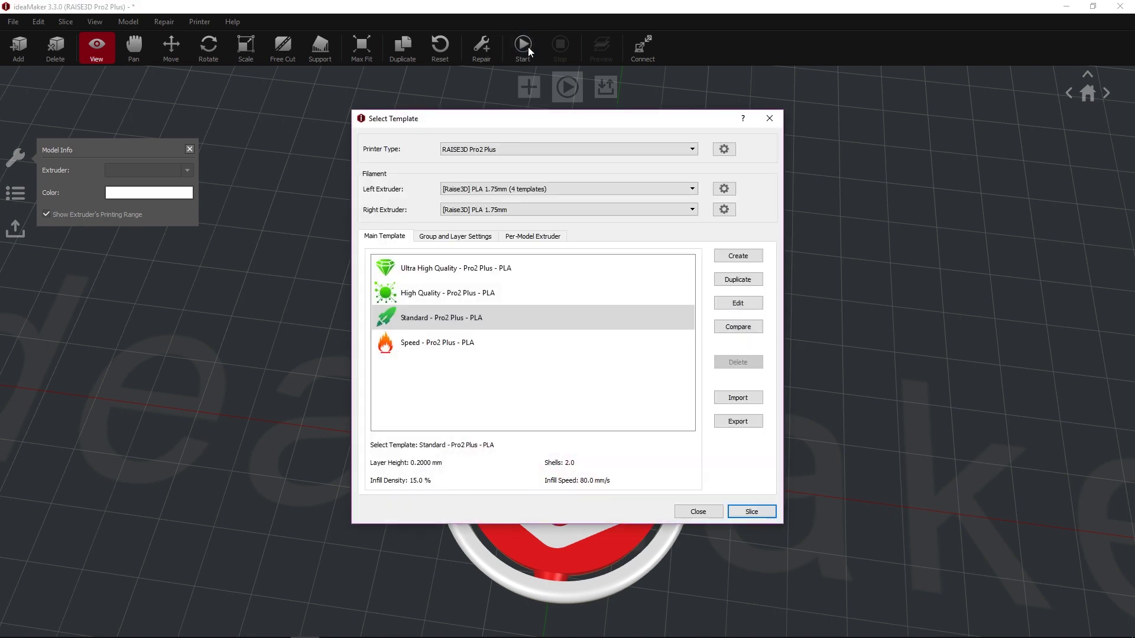
- Slice with RAISE3D Pro2 Plus, PLA 1.75mm on both extruders and the Standard template
{"action": "left_click", "coordinate": [695, 151]}
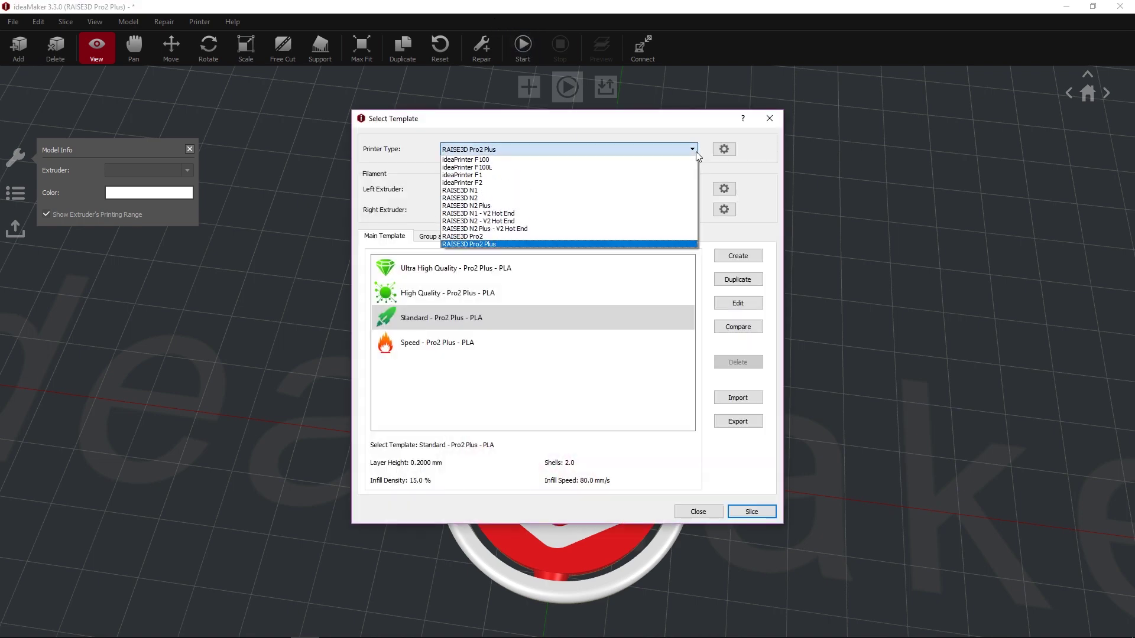
{"action": "left_click", "coordinate": [697, 151]}
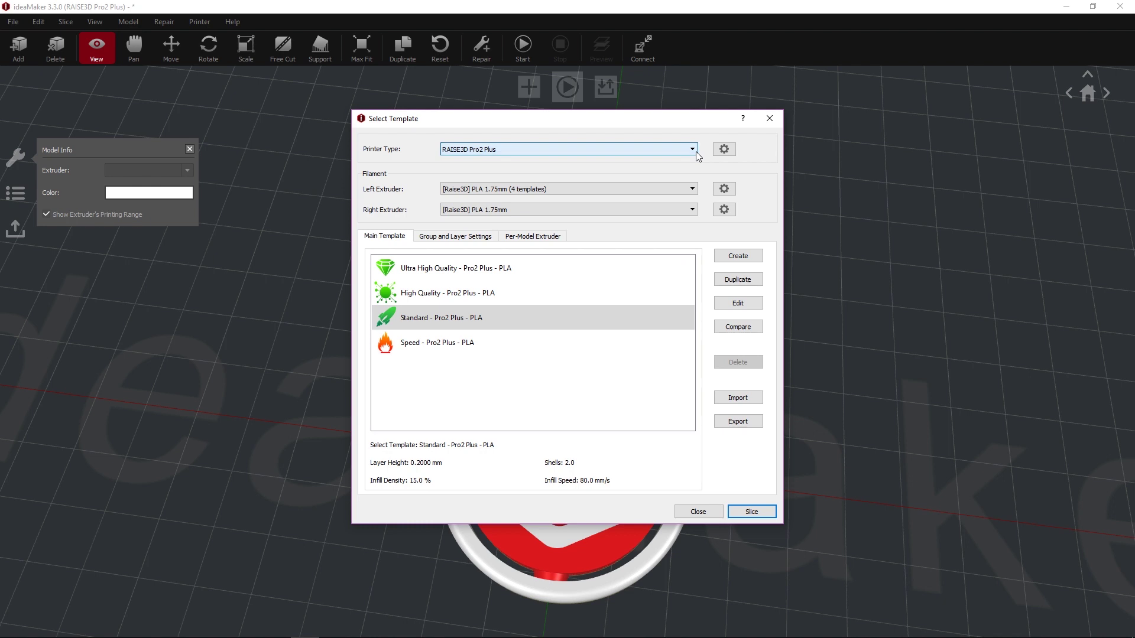
{"action": "left_click", "coordinate": [693, 190]}
{"action": "left_click", "coordinate": [692, 189]}
{"action": "left_click", "coordinate": [693, 210]}
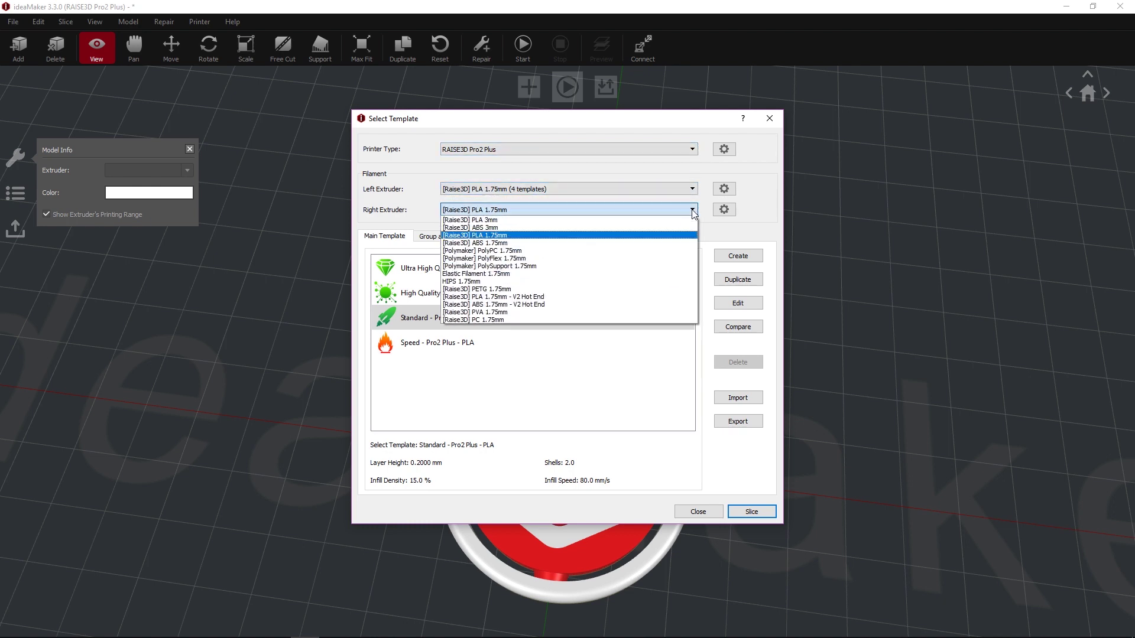
{"action": "left_click", "coordinate": [480, 235]}
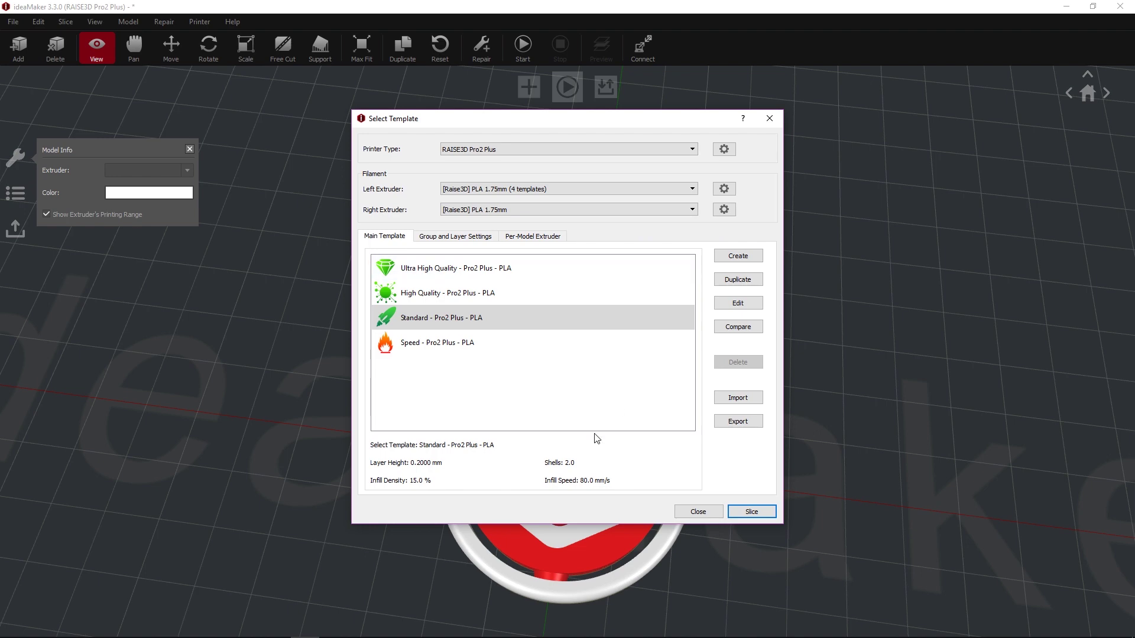
{"action": "left_click", "coordinate": [753, 512]}
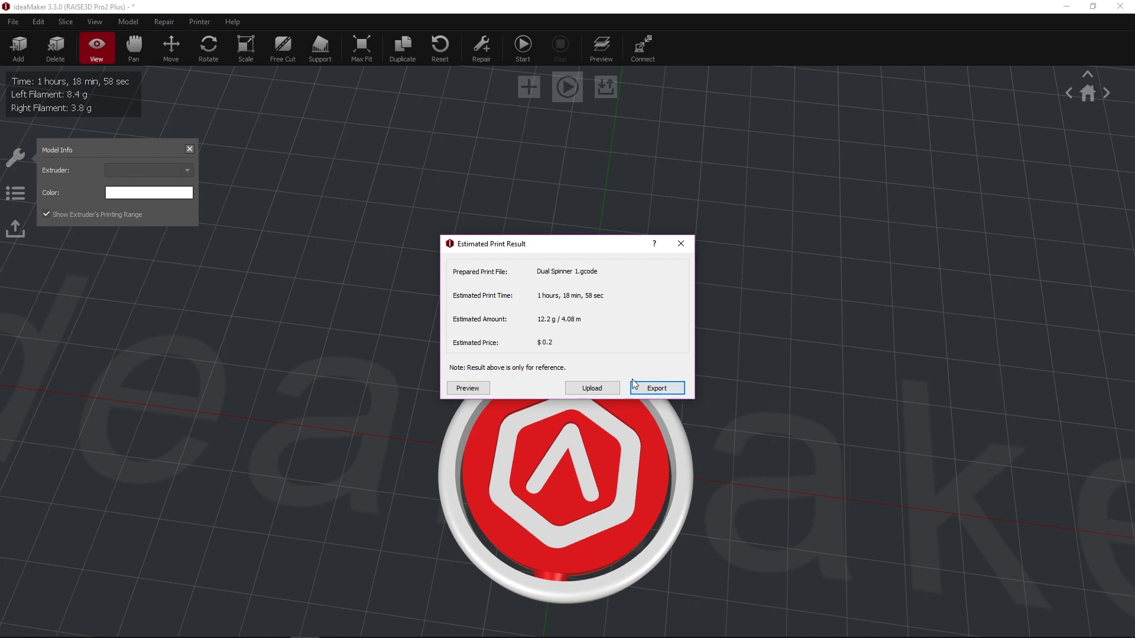
- Inspect the spinner's slice preview, then export it as Dual Spinner.gcode to Downloads
{"action": "left_click", "coordinate": [460, 390]}
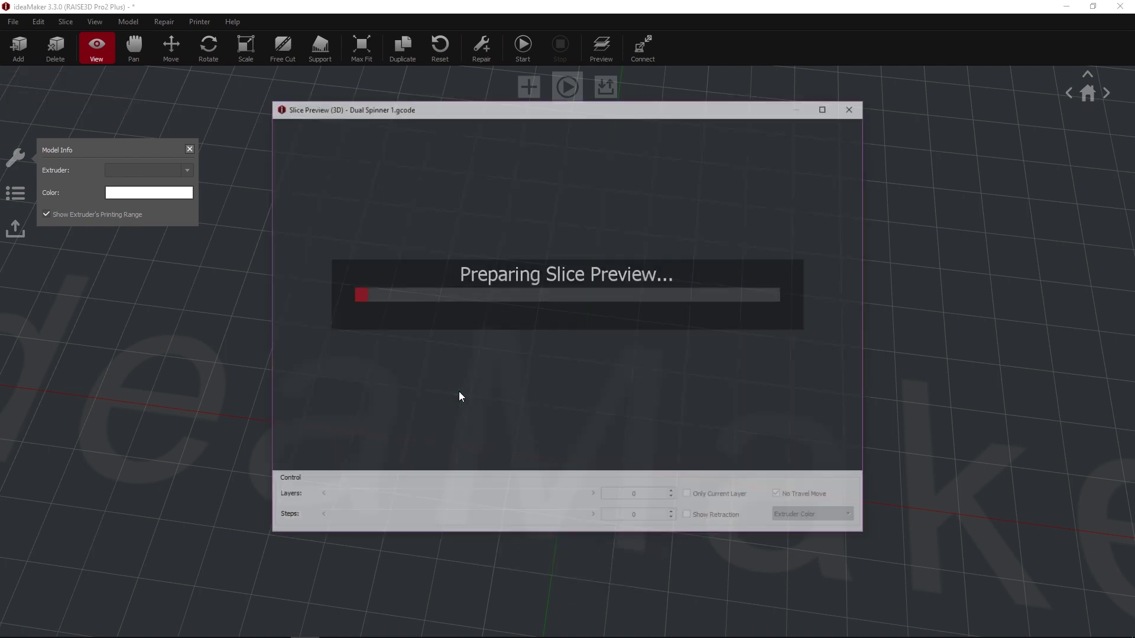
{"action": "left_click_drag", "start_coordinate": [596, 322], "coordinate": [564, 449]}
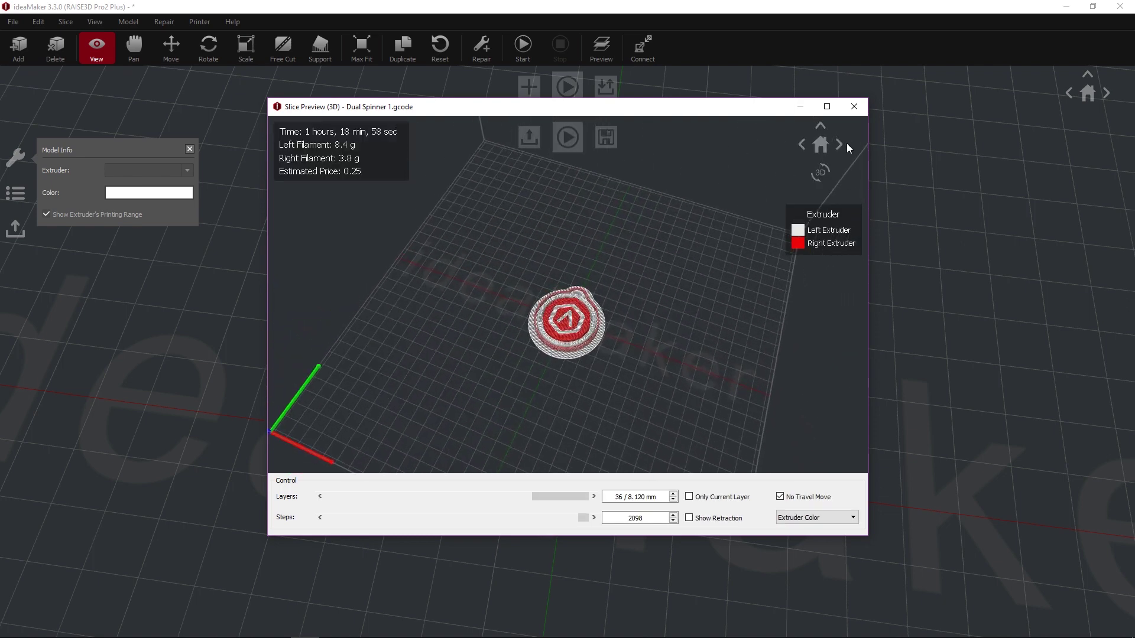
{"action": "left_click", "coordinate": [854, 107]}
{"action": "left_click", "coordinate": [676, 387]}
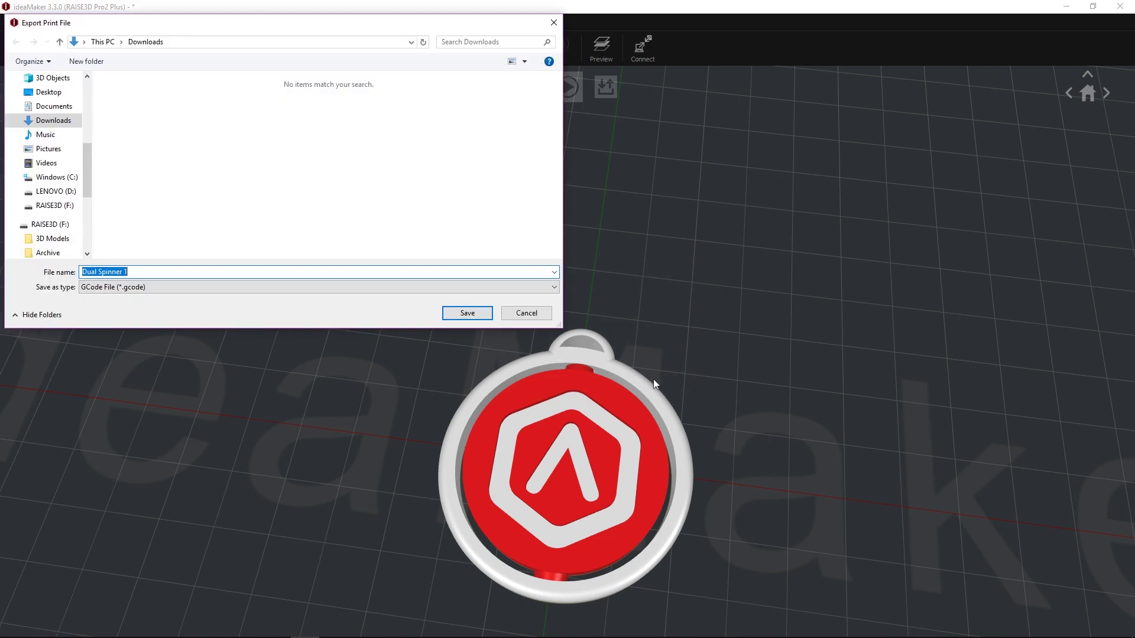
{"action": "left_click", "coordinate": [467, 313]}
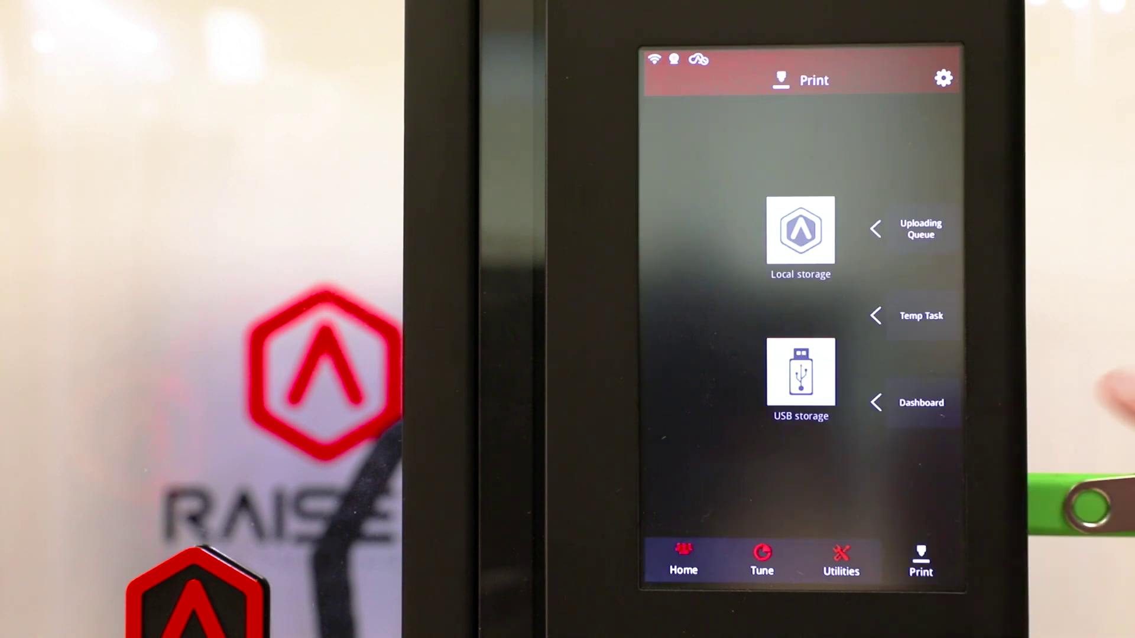
- Print Dual Spinner.gcode from the USB-1 folder on the printer touchscreen
{"action": "left_click", "coordinate": [801, 373]}
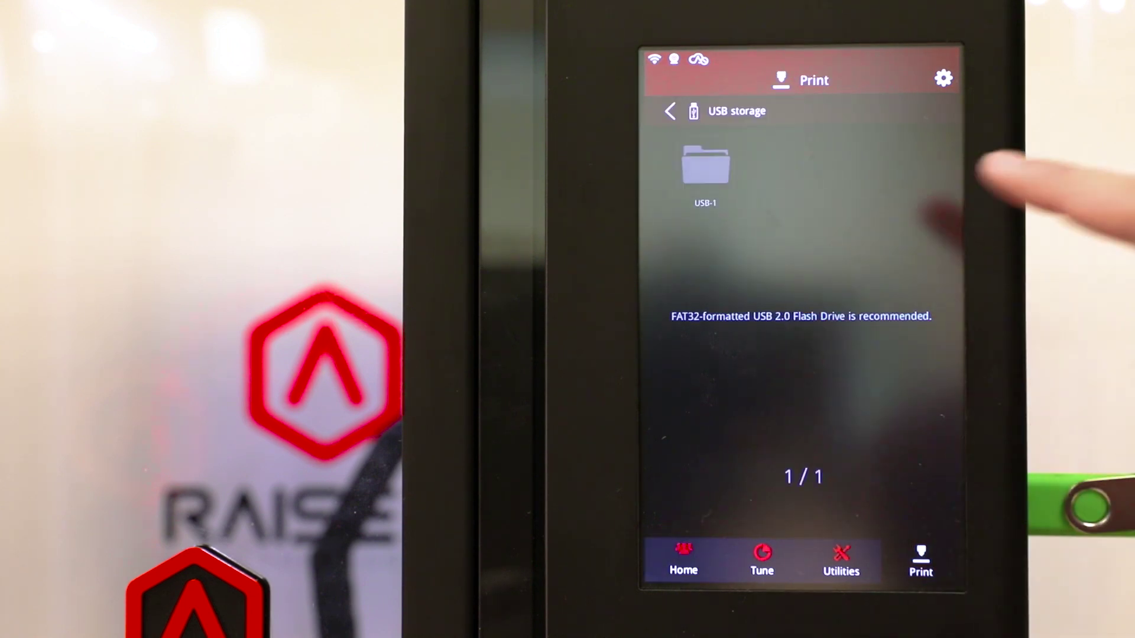
{"action": "left_click", "coordinate": [701, 160]}
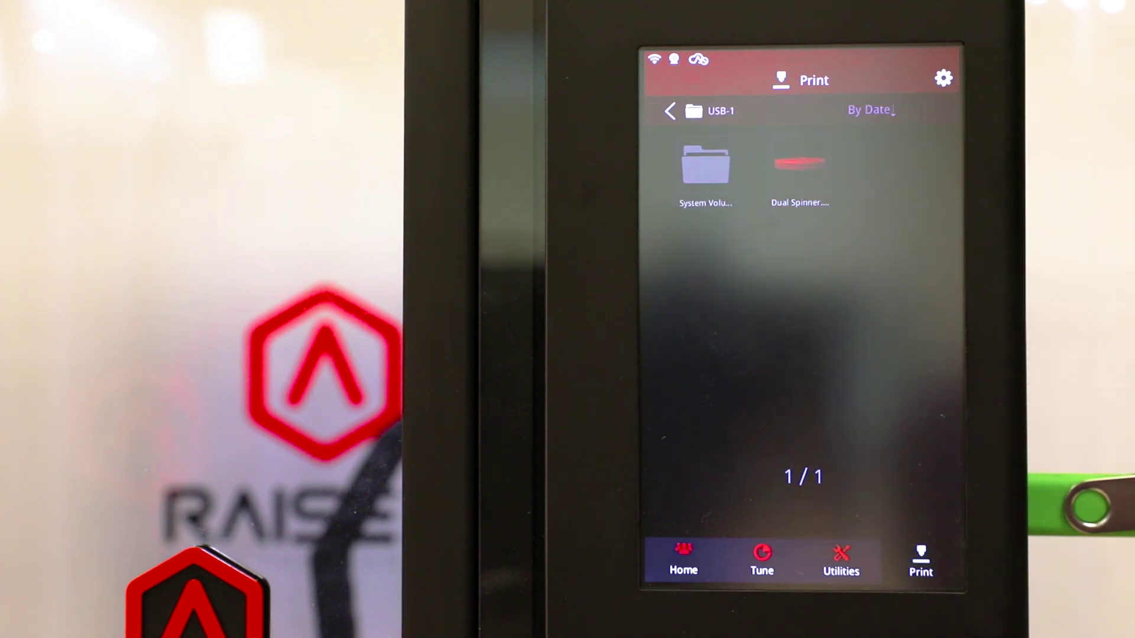
{"action": "left_click", "coordinate": [799, 165]}
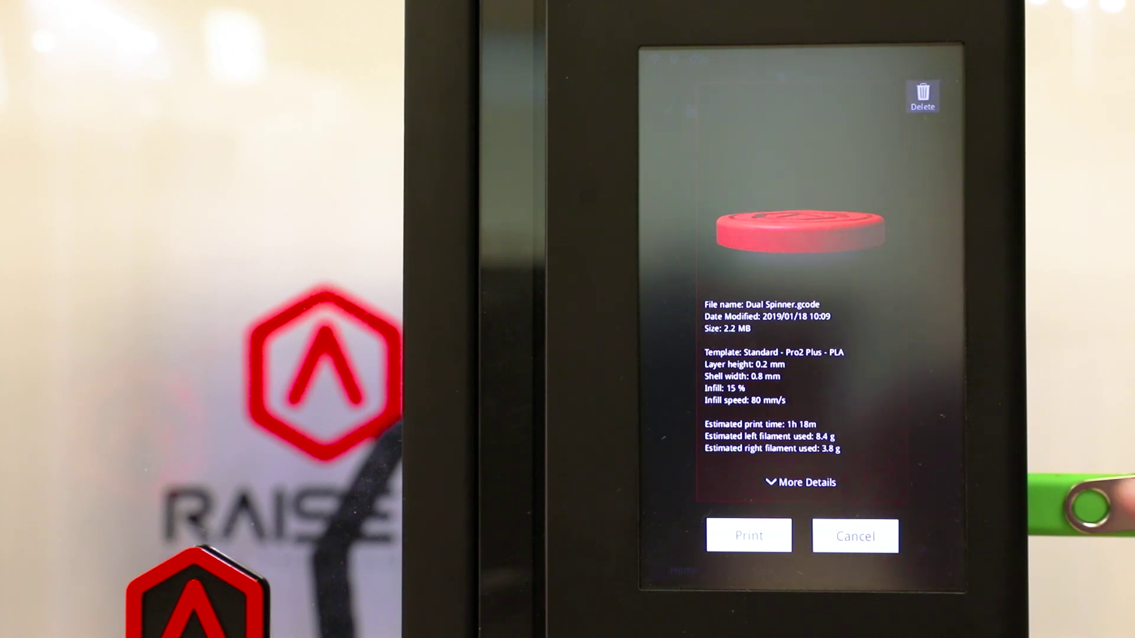
{"action": "left_click", "coordinate": [754, 535]}
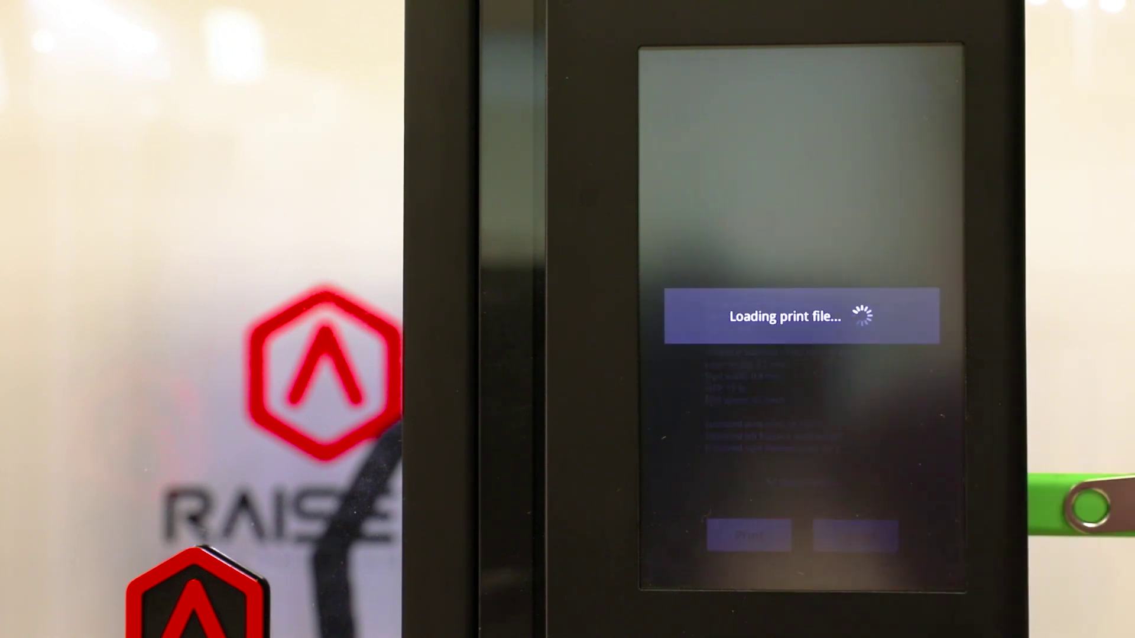